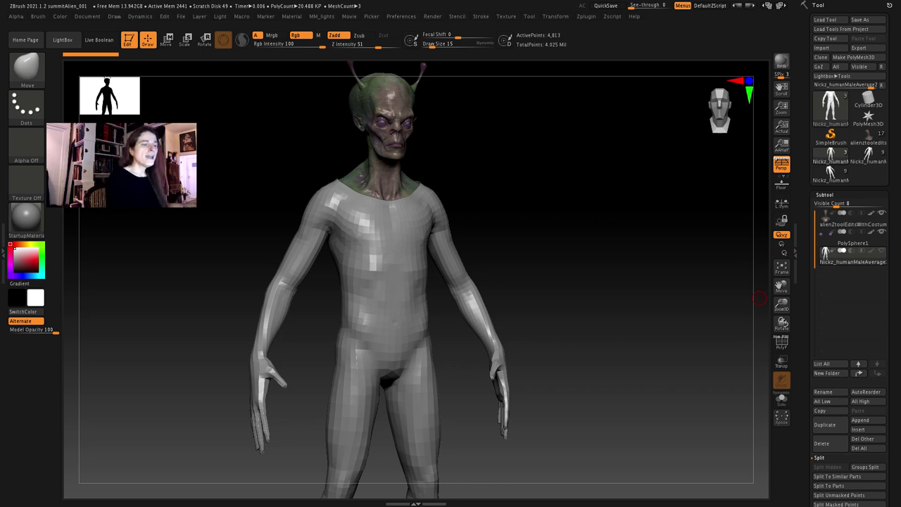
# Group the whole visible body mesh into a single polygroup and subdivide it up to level 4
pyautogui.moveTo(545, 223); pyautogui.dragTo(538, 243)
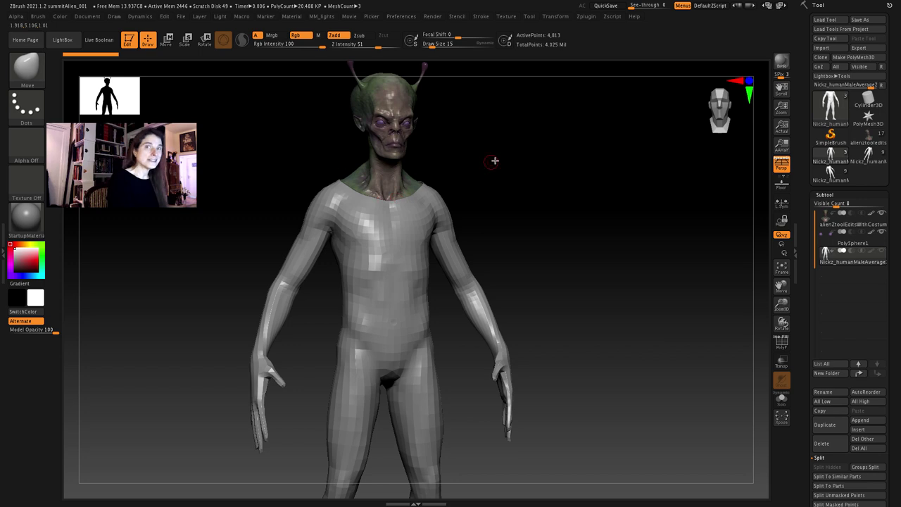
pyautogui.moveTo(796, 283); pyautogui.dragTo(799, 165)
pyautogui.click(847, 179)
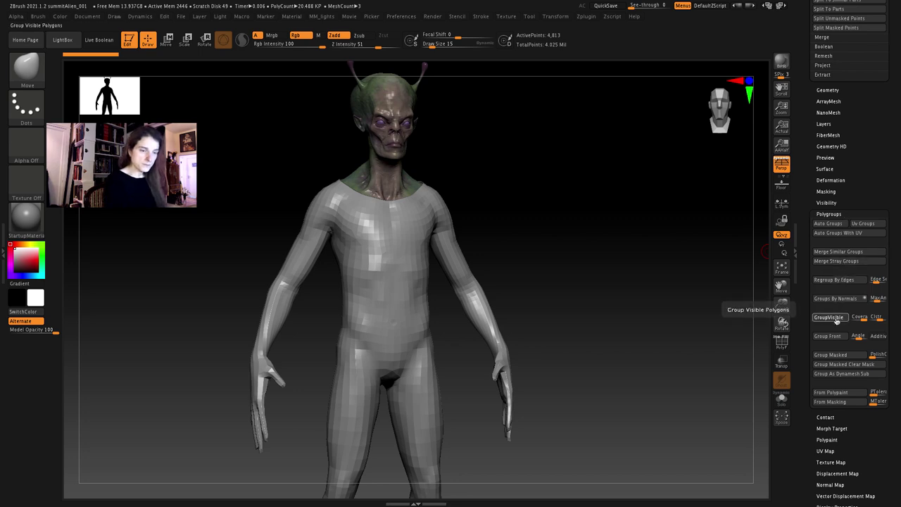
pyautogui.hotkey('shift', 'f')
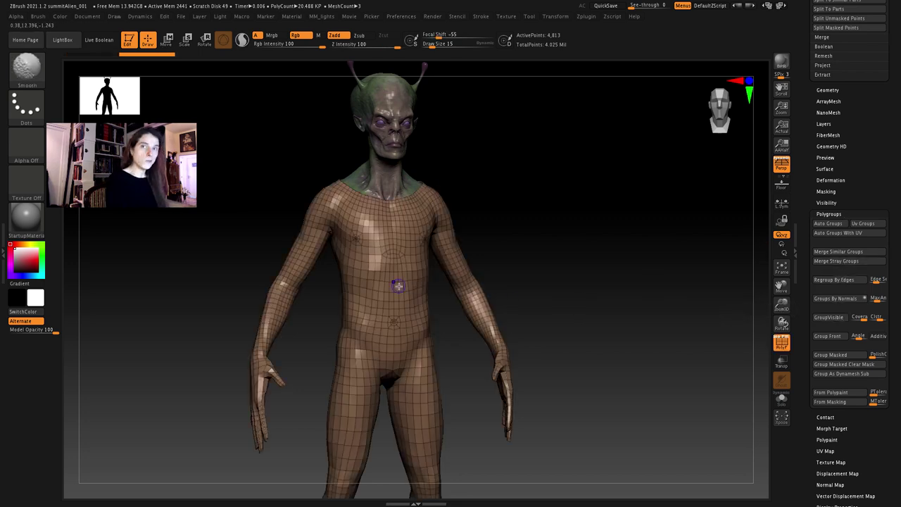
pyautogui.hotkey('shift', 'f')
pyautogui.hotkey('ctrl', 'd')
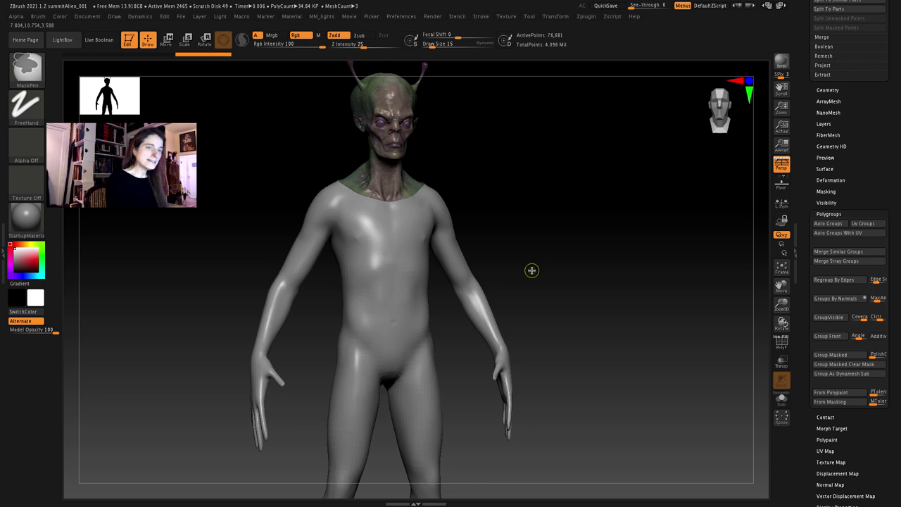
pyautogui.hotkey('ctrl', 'd')
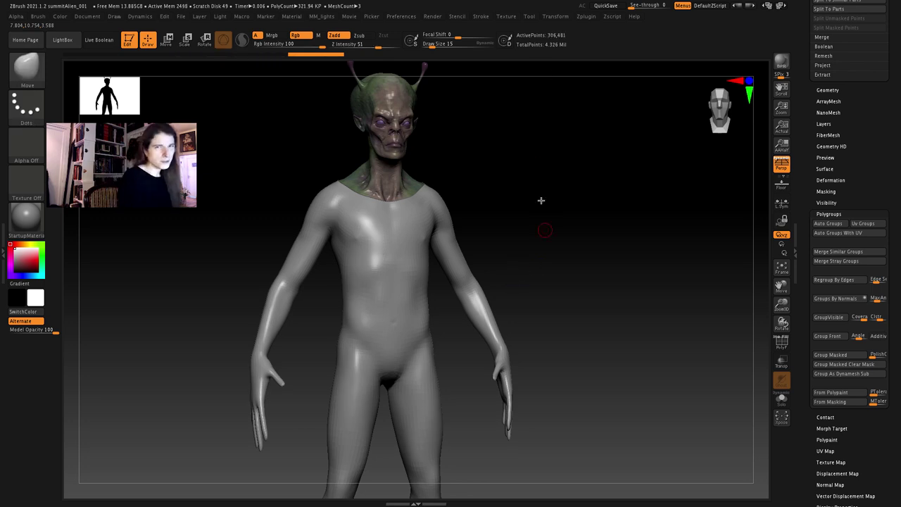
# With a draw size of 27, mask rounded panels on the chest and shoulders, an arc below the chest, and an oval on the belly
pyautogui.keyDown('alt'); pyautogui.moveTo(392, 228); pyautogui.dragTo(411, 257, button='right'); pyautogui.keyUp('alt')
pyautogui.press('space')
pyautogui.moveTo(433, 211)
pyautogui.mouseDown()
pyautogui.moveTo(430, 195)
pyautogui.moveTo(439, 199)
pyautogui.moveTo(415, 239)
pyautogui.moveTo(440, 238)
pyautogui.moveTo(450, 204)
pyautogui.moveTo(423, 218)
pyautogui.moveTo(427, 240)
pyautogui.moveTo(426, 231)
pyautogui.mouseUp()
pyautogui.press('space')
pyautogui.keyDown('ctrl'); pyautogui.moveTo(425, 200); pyautogui.dragTo(416, 222); pyautogui.keyUp('ctrl')
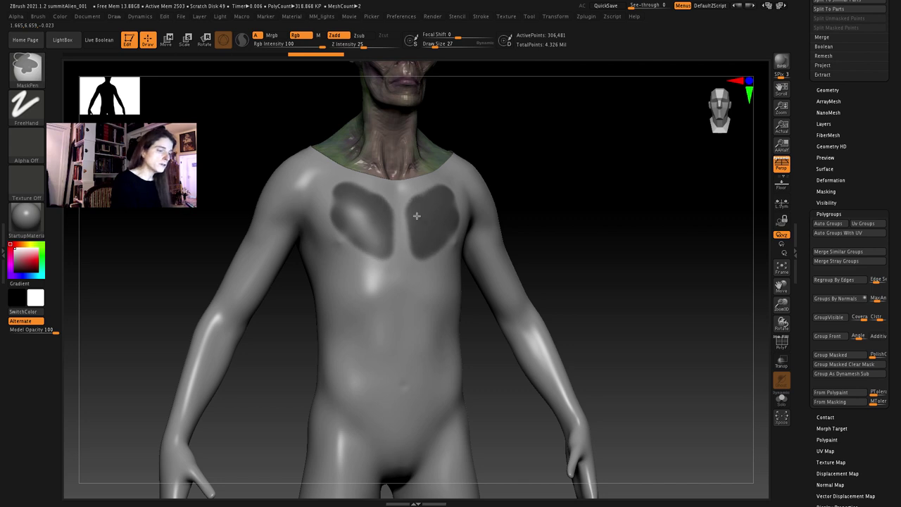
pyautogui.keyDown('ctrl'); pyautogui.moveTo(298, 177); pyautogui.dragTo(290, 189); pyautogui.keyUp('ctrl')
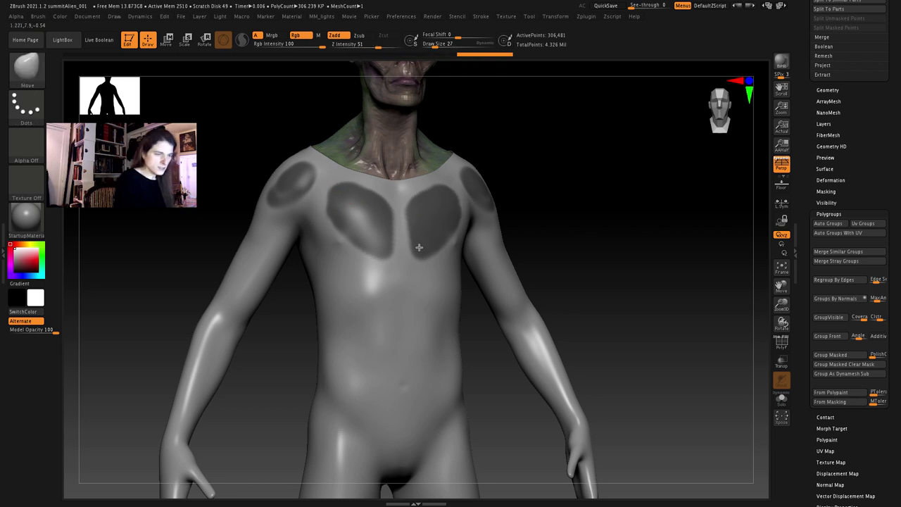
pyautogui.moveTo(377, 277)
pyautogui.keyDown('ctrl'); pyautogui.mouseDown()
pyautogui.moveTo(355, 303)
pyautogui.moveTo(407, 280)
pyautogui.moveTo(390, 280)
pyautogui.moveTo(352, 313)
pyautogui.moveTo(387, 272)
pyautogui.moveTo(403, 270)
pyautogui.mouseUp(); pyautogui.keyUp('ctrl')
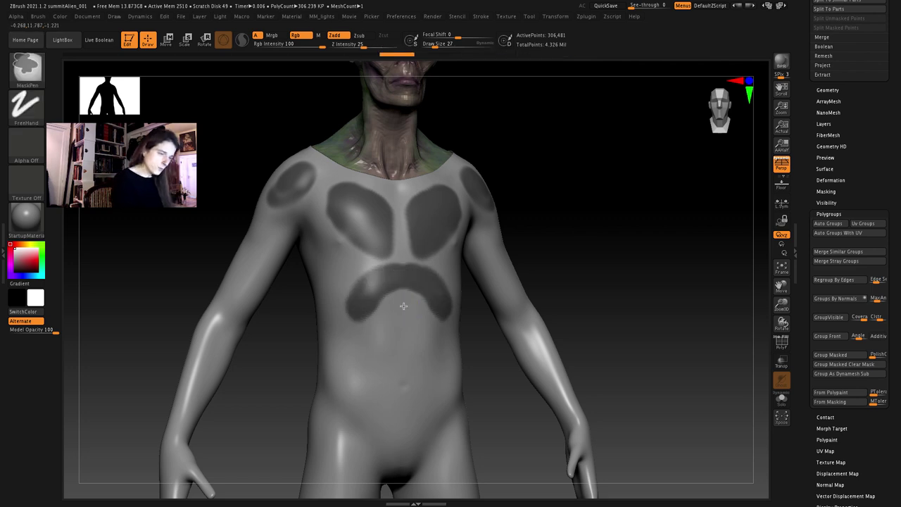
pyautogui.moveTo(405, 303)
pyautogui.keyDown('ctrl'); pyautogui.mouseDown()
pyautogui.moveTo(376, 323)
pyautogui.moveTo(369, 363)
pyautogui.moveTo(391, 416)
pyautogui.moveTo(412, 401)
pyautogui.moveTo(387, 359)
pyautogui.moveTo(415, 327)
pyautogui.moveTo(395, 329)
pyautogui.moveTo(404, 387)
pyautogui.moveTo(405, 360)
pyautogui.mouseUp(); pyautogui.keyUp('ctrl')
# Mask a long panel down the side of the waist and several small panels over the ribs
pyautogui.moveTo(402, 337); pyautogui.dragTo(399, 310, button='right')
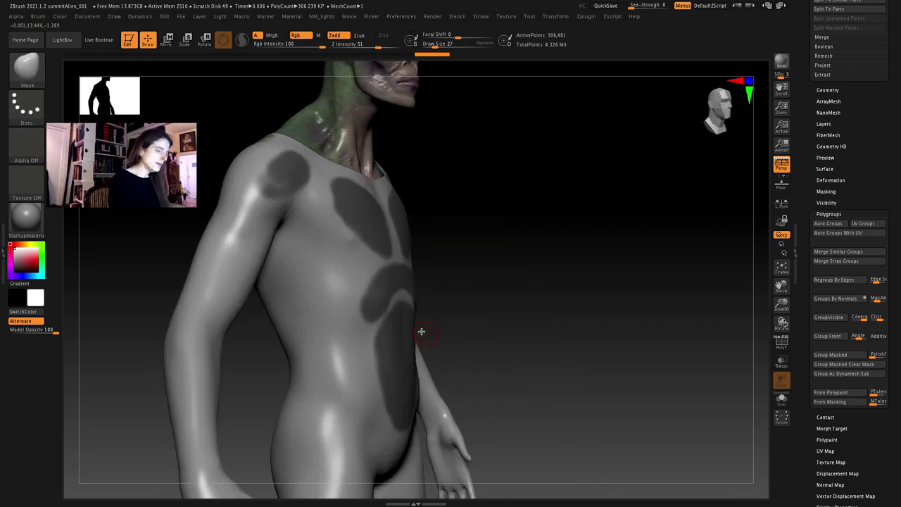
pyautogui.moveTo(302, 315)
pyautogui.keyDown('ctrl'); pyautogui.mouseDown()
pyautogui.moveTo(333, 340)
pyautogui.moveTo(363, 390)
pyautogui.moveTo(367, 416)
pyautogui.moveTo(311, 373)
pyautogui.moveTo(276, 306)
pyautogui.moveTo(355, 394)
pyautogui.moveTo(289, 312)
pyautogui.mouseUp(); pyautogui.keyUp('ctrl')
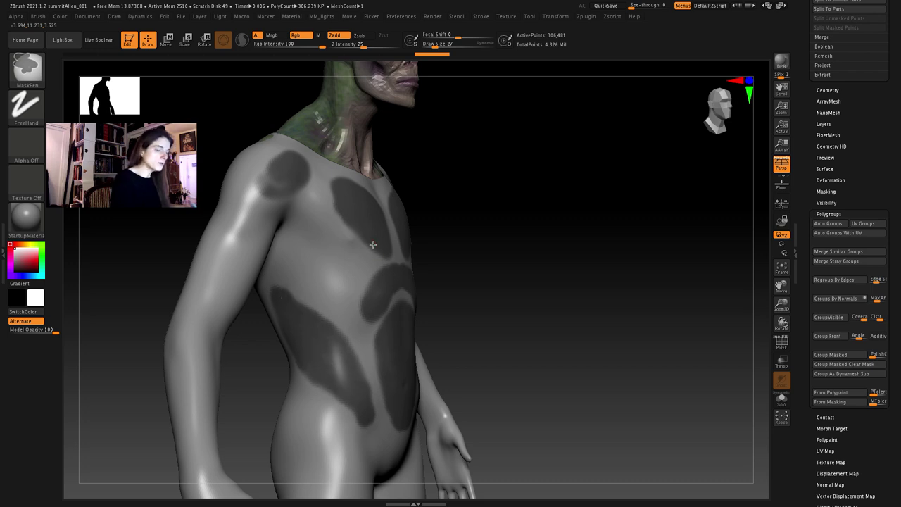
pyautogui.keyDown('ctrl'); pyautogui.moveTo(295, 307); pyautogui.dragTo(314, 321); pyautogui.keyUp('ctrl')
pyautogui.moveTo(301, 242)
pyautogui.keyDown('ctrl'); pyautogui.mouseDown()
pyautogui.moveTo(329, 253)
pyautogui.moveTo(329, 280)
pyautogui.moveTo(342, 289)
pyautogui.moveTo(320, 297)
pyautogui.moveTo(339, 304)
pyautogui.mouseUp(); pyautogui.keyUp('ctrl')
# Extend the shoulder mask outward so it covers the whole shoulder cap around to its side
pyautogui.moveTo(362, 257); pyautogui.dragTo(354, 261, button='right')
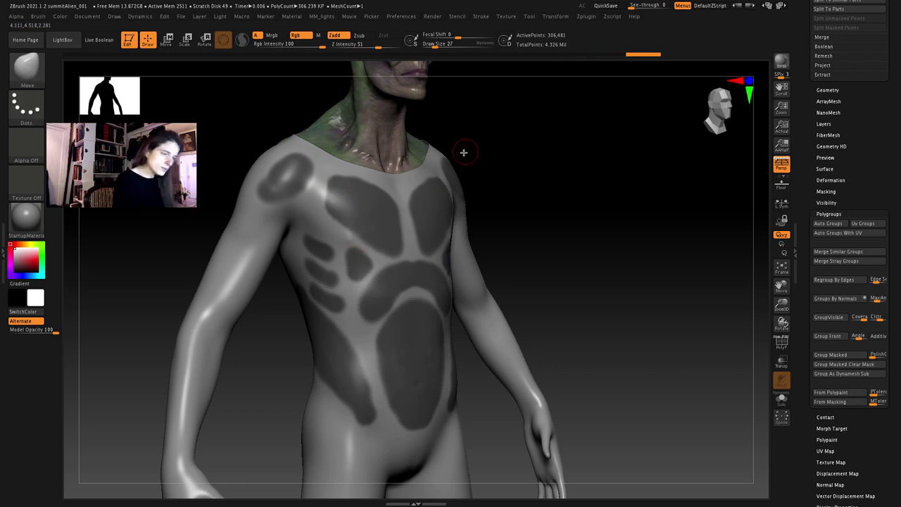
pyautogui.moveTo(281, 185)
pyautogui.keyDown('ctrl'); pyautogui.mouseDown()
pyautogui.moveTo(271, 166)
pyautogui.moveTo(277, 195)
pyautogui.mouseUp(); pyautogui.keyUp('ctrl')
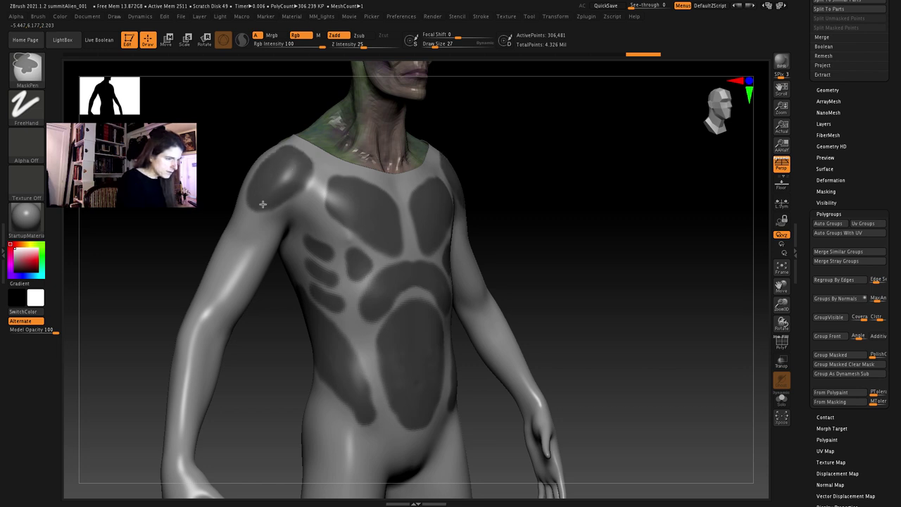
pyautogui.moveTo(259, 204)
pyautogui.mouseDown(button='right')
pyautogui.moveTo(328, 263)
pyautogui.moveTo(303, 159)
pyautogui.mouseUp(button='right')
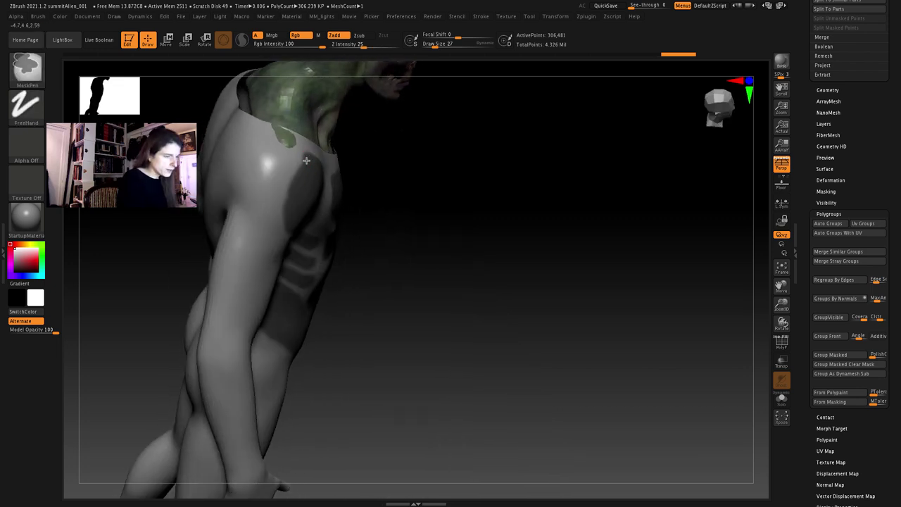
pyautogui.moveTo(304, 159)
pyautogui.keyDown('ctrl'); pyautogui.mouseDown()
pyautogui.moveTo(264, 151)
pyautogui.moveTo(254, 184)
pyautogui.moveTo(285, 232)
pyautogui.mouseUp(); pyautogui.keyUp('ctrl')
pyautogui.moveTo(289, 184)
pyautogui.keyDown('ctrl'); pyautogui.mouseDown()
pyautogui.moveTo(272, 197)
pyautogui.moveTo(277, 180)
pyautogui.moveTo(272, 185)
pyautogui.mouseUp(); pyautogui.keyUp('ctrl')
# Mask an elongated rounded panel along the upper arm between the shoulder cap and the elbow
pyautogui.moveTo(323, 266)
pyautogui.mouseDown(button='right')
pyautogui.moveTo(301, 206)
pyautogui.moveTo(239, 198)
pyautogui.mouseUp(button='right')
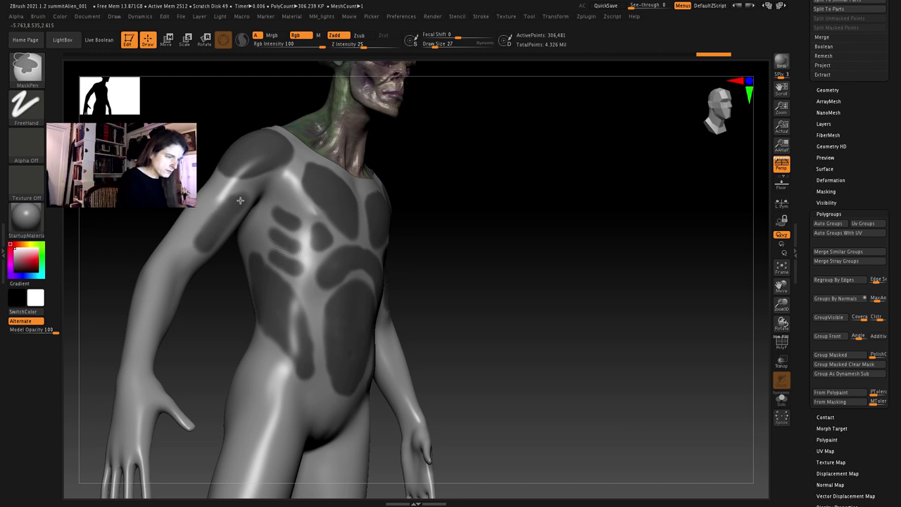
pyautogui.moveTo(296, 275); pyautogui.dragTo(226, 242, button='right')
pyautogui.moveTo(206, 254)
pyautogui.keyDown('ctrl'); pyautogui.mouseDown()
pyautogui.moveTo(257, 209)
pyautogui.moveTo(239, 206)
pyautogui.mouseUp(); pyautogui.keyUp('ctrl')
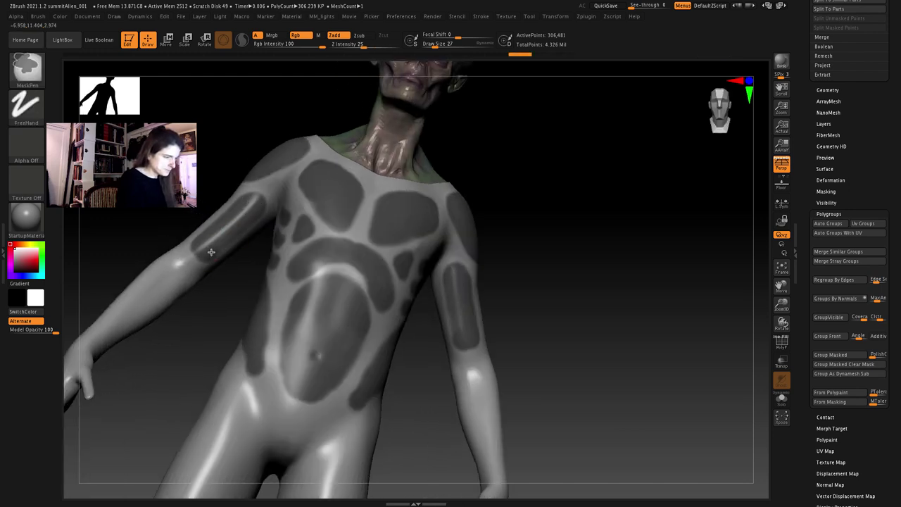
# Mask long panels along the forearm from below the elbow towards the wrist
pyautogui.moveTo(247, 287)
pyautogui.mouseDown(button='right')
pyautogui.moveTo(237, 288)
pyautogui.moveTo(267, 247)
pyautogui.moveTo(282, 289)
pyautogui.moveTo(265, 195)
pyautogui.moveTo(281, 187)
pyautogui.mouseUp(button='right')
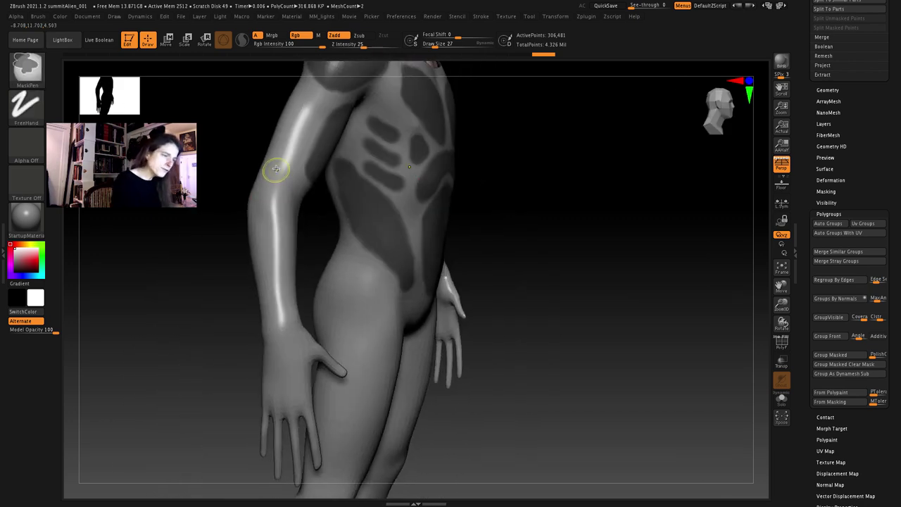
pyautogui.moveTo(275, 169)
pyautogui.keyDown('ctrl'); pyautogui.mouseDown()
pyautogui.moveTo(261, 202)
pyautogui.moveTo(266, 259)
pyautogui.moveTo(290, 328)
pyautogui.mouseUp(); pyautogui.keyUp('ctrl')
pyautogui.moveTo(285, 160)
pyautogui.keyDown('ctrl'); pyautogui.mouseDown()
pyautogui.moveTo(275, 236)
pyautogui.moveTo(280, 317)
pyautogui.mouseUp(); pyautogui.keyUp('ctrl')
pyautogui.moveTo(278, 167)
pyautogui.mouseDown(button='right')
pyautogui.moveTo(294, 209)
pyautogui.moveTo(261, 185)
pyautogui.moveTo(292, 221)
pyautogui.moveTo(317, 219)
pyautogui.mouseUp(button='right')
pyautogui.moveTo(317, 219)
pyautogui.keyDown('ctrl'); pyautogui.mouseDown()
pyautogui.moveTo(296, 223)
pyautogui.moveTo(269, 254)
pyautogui.moveTo(299, 246)
pyautogui.moveTo(321, 224)
pyautogui.mouseUp(); pyautogui.keyUp('ctrl')
pyautogui.keyDown('ctrl'); pyautogui.moveTo(278, 254); pyautogui.dragTo(319, 209); pyautogui.keyUp('ctrl')
# Widen and round off the lower ends of the side-waist masks above the hips
pyautogui.moveTo(444, 290); pyautogui.dragTo(388, 242, button='right')
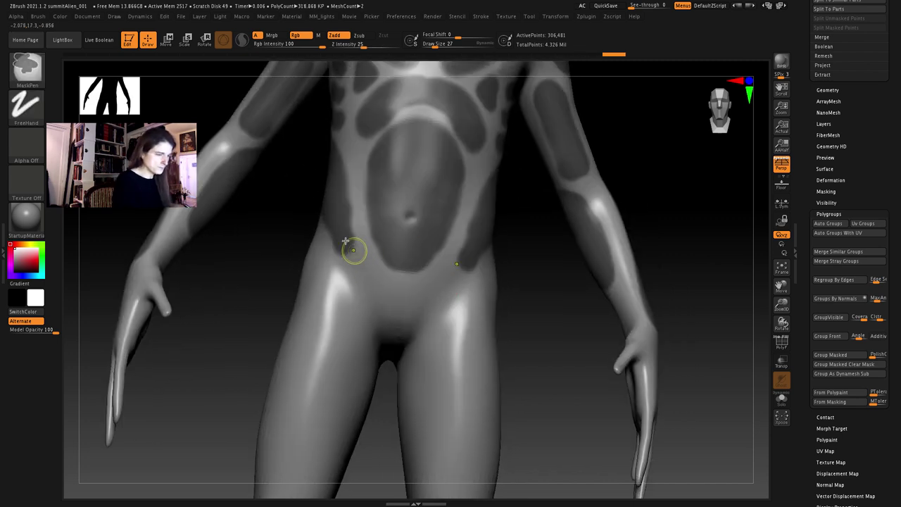
pyautogui.moveTo(344, 255)
pyautogui.keyDown('ctrl'); pyautogui.mouseDown()
pyautogui.moveTo(357, 236)
pyautogui.moveTo(334, 164)
pyautogui.mouseUp(); pyautogui.keyUp('ctrl')
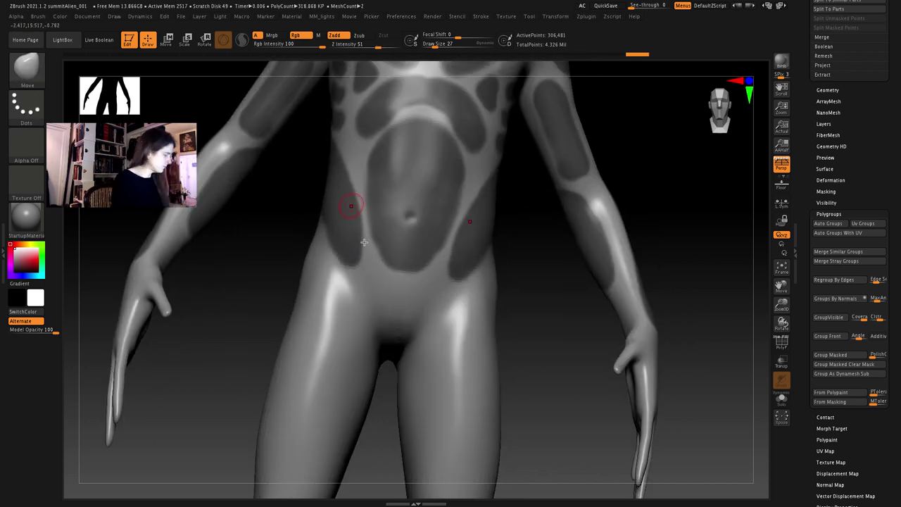
# Mask a curved inner strip and a large oval outer panel on each thigh, refining the gap between them with draw size 17
pyautogui.moveTo(366, 258)
pyautogui.keyDown('alt'); pyautogui.mouseDown(button='right')
pyautogui.moveTo(314, 346)
pyautogui.moveTo(337, 400)
pyautogui.moveTo(342, 139)
pyautogui.mouseUp(button='right'); pyautogui.keyUp('alt')
pyautogui.keyDown('alt'); pyautogui.moveTo(425, 336); pyautogui.dragTo(461, 111, button='right'); pyautogui.keyUp('alt')
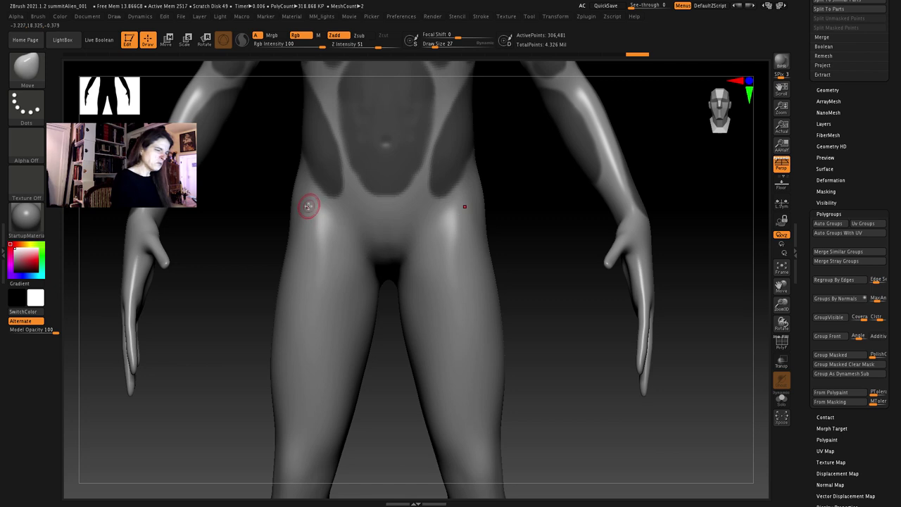
pyautogui.moveTo(301, 187)
pyautogui.keyDown('ctrl'); pyautogui.mouseDown()
pyautogui.moveTo(332, 257)
pyautogui.moveTo(343, 336)
pyautogui.moveTo(347, 394)
pyautogui.moveTo(328, 437)
pyautogui.moveTo(315, 394)
pyautogui.moveTo(327, 422)
pyautogui.mouseUp(); pyautogui.keyUp('ctrl')
pyautogui.moveTo(330, 384)
pyautogui.keyDown('ctrl'); pyautogui.mouseDown()
pyautogui.moveTo(328, 271)
pyautogui.moveTo(296, 186)
pyautogui.mouseUp(); pyautogui.keyUp('ctrl')
pyautogui.moveTo(349, 360)
pyautogui.keyDown('ctrl'); pyautogui.mouseDown()
pyautogui.moveTo(332, 438)
pyautogui.moveTo(323, 385)
pyautogui.mouseUp(); pyautogui.keyUp('ctrl')
pyautogui.moveTo(414, 304)
pyautogui.keyDown('alt'); pyautogui.mouseDown(button='right')
pyautogui.moveTo(390, 302)
pyautogui.moveTo(402, 253)
pyautogui.mouseUp(button='right'); pyautogui.keyUp('alt')
pyautogui.moveTo(418, 209)
pyautogui.keyDown('ctrl'); pyautogui.mouseDown()
pyautogui.moveTo(409, 238)
pyautogui.moveTo(412, 354)
pyautogui.moveTo(430, 382)
pyautogui.moveTo(430, 269)
pyautogui.moveTo(412, 207)
pyautogui.moveTo(420, 384)
pyautogui.moveTo(392, 268)
pyautogui.moveTo(419, 193)
pyautogui.mouseUp(); pyautogui.keyUp('ctrl')
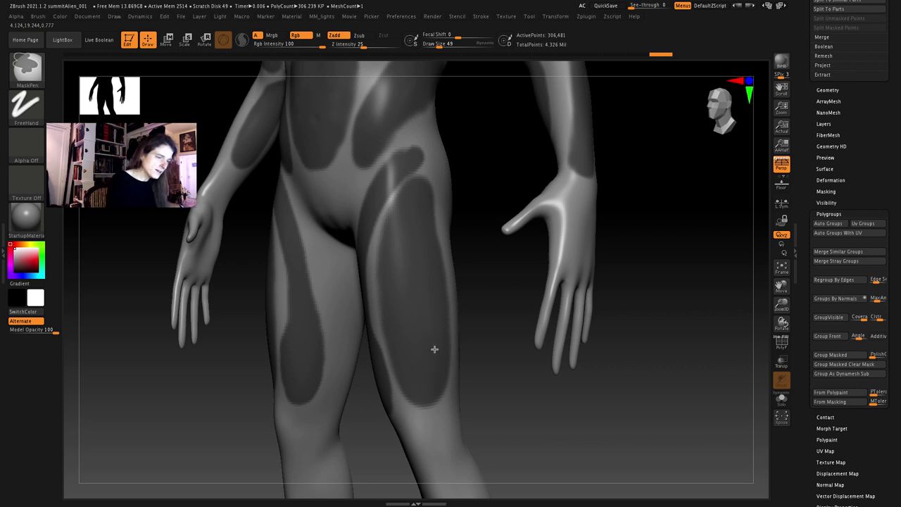
pyautogui.moveTo(434, 349)
pyautogui.keyDown('ctrl'); pyautogui.mouseDown()
pyautogui.moveTo(426, 209)
pyautogui.moveTo(416, 195)
pyautogui.mouseUp(); pyautogui.keyUp('ctrl')
pyautogui.press('space')
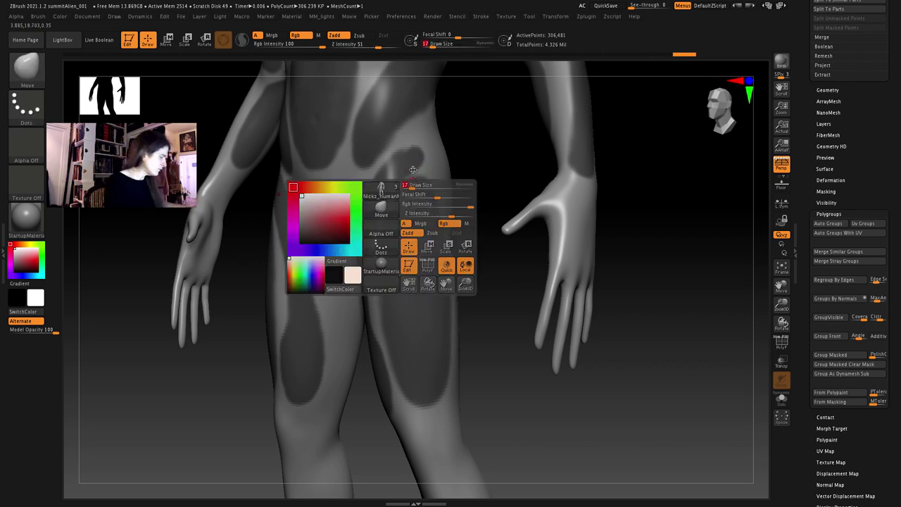
pyautogui.press('ctrl')
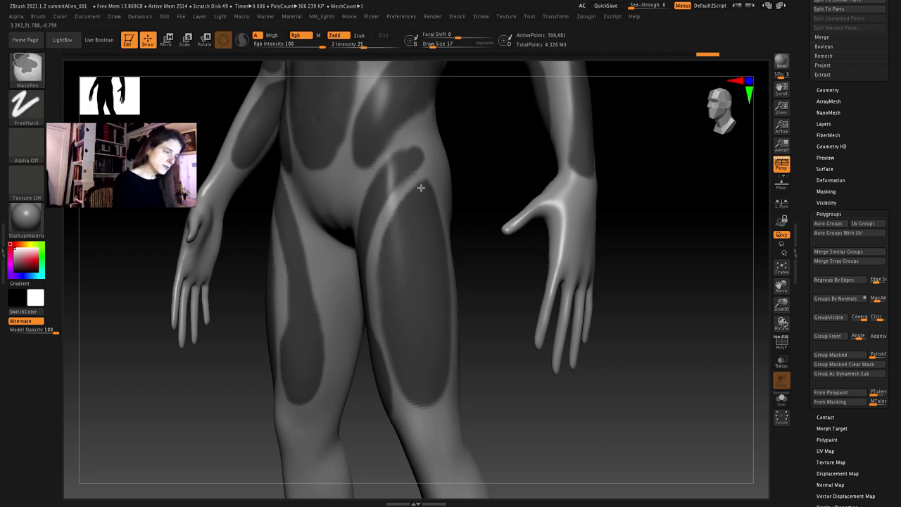
# Turn the masked panels into their own polygroup, clear the mask, and display the polyframe
pyautogui.moveTo(457, 225)
pyautogui.keyDown('alt'); pyautogui.mouseDown()
pyautogui.moveTo(462, 181)
pyautogui.moveTo(453, 308)
pyautogui.moveTo(441, 335)
pyautogui.mouseUp(); pyautogui.keyUp('alt')
pyautogui.moveTo(498, 212); pyautogui.dragTo(492, 229)
pyautogui.keyDown('alt'); pyautogui.moveTo(429, 161); pyautogui.dragTo(449, 208); pyautogui.keyUp('alt')
pyautogui.moveTo(449, 208); pyautogui.dragTo(485, 212, button='right')
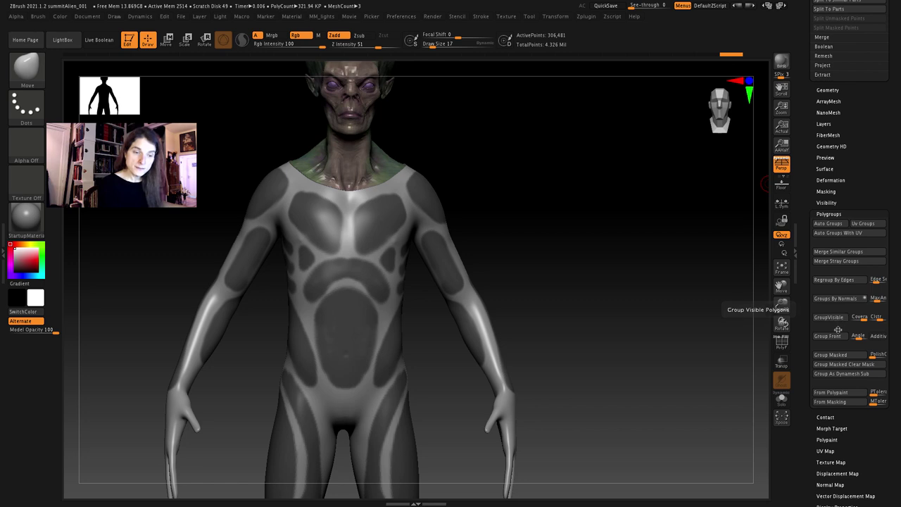
pyautogui.click(838, 358)
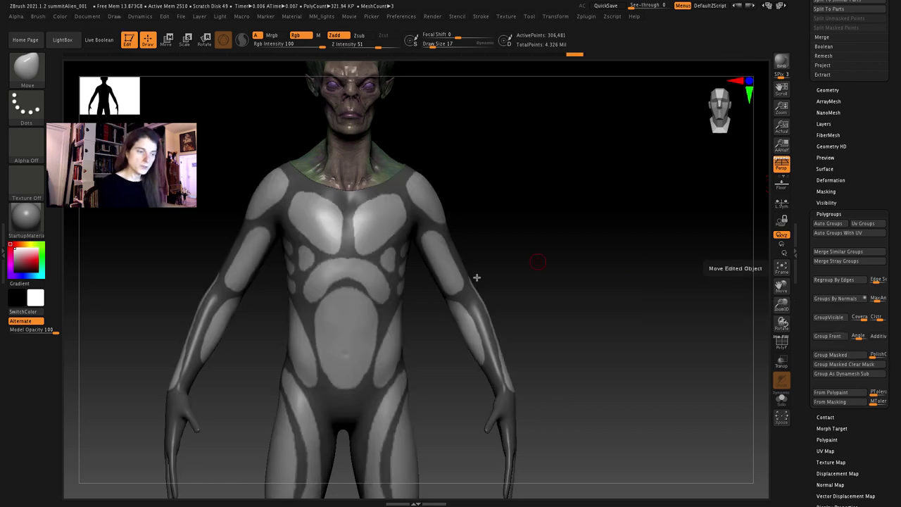
pyautogui.keyDown('ctrl'); pyautogui.moveTo(545, 261); pyautogui.dragTo(563, 294); pyautogui.keyUp('ctrl')
pyautogui.hotkey('shift', 'f')
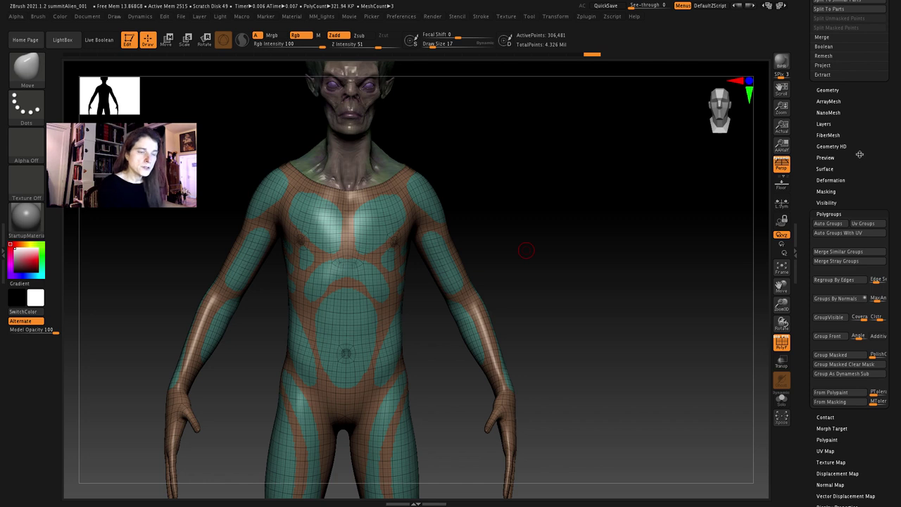
# Configure Panel Loops with Elevation 58, Thickness 0.07 and Double turned off
pyautogui.click(826, 90)
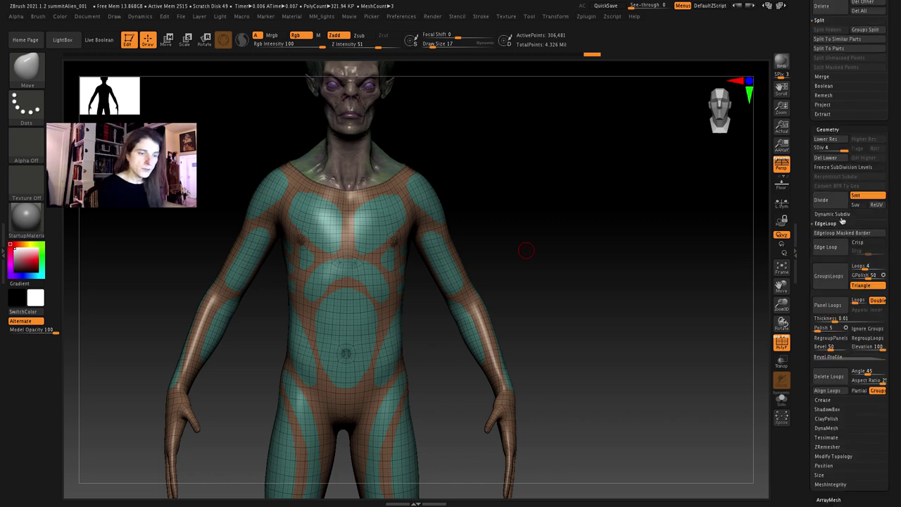
pyautogui.scroll(-4, 829, 235)
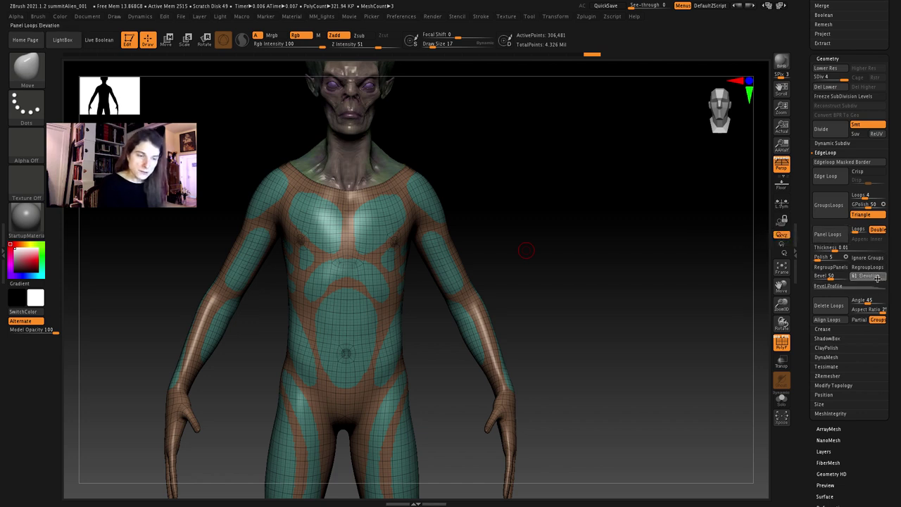
pyautogui.click(876, 278)
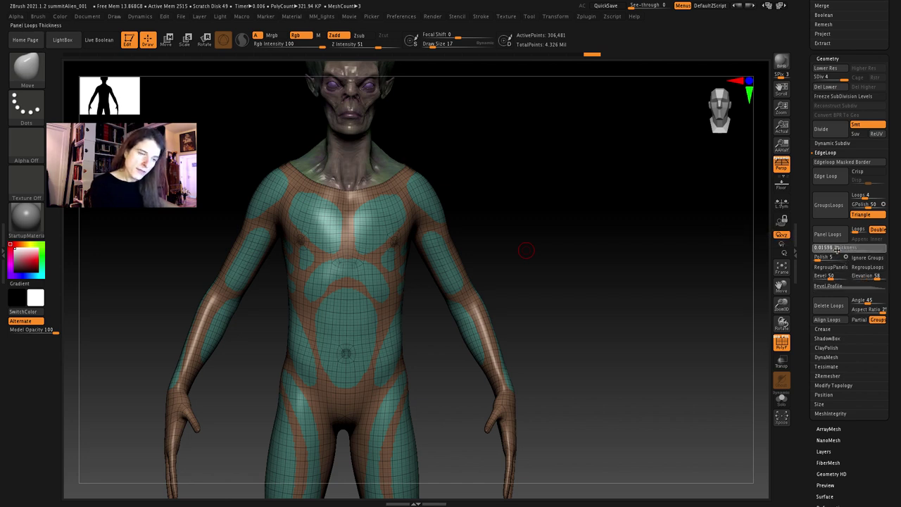
pyautogui.click(876, 230)
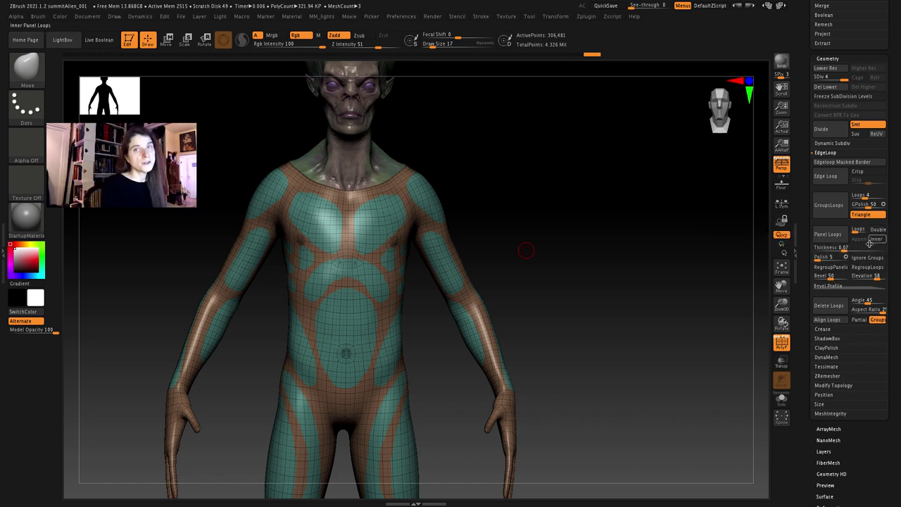
# Delete the body's lower subdivision levels and generate panel loops along the polygroup borders, with the polyframe hidden
pyautogui.click(832, 87)
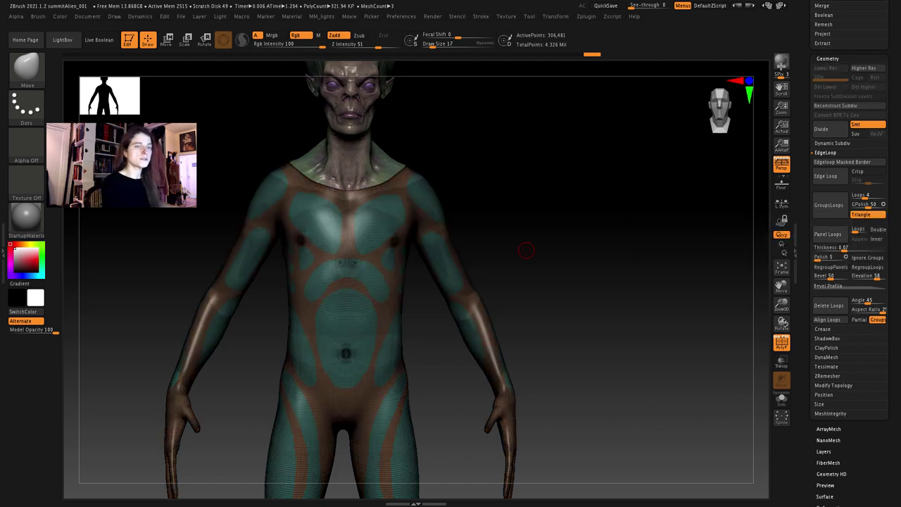
pyautogui.click(827, 235)
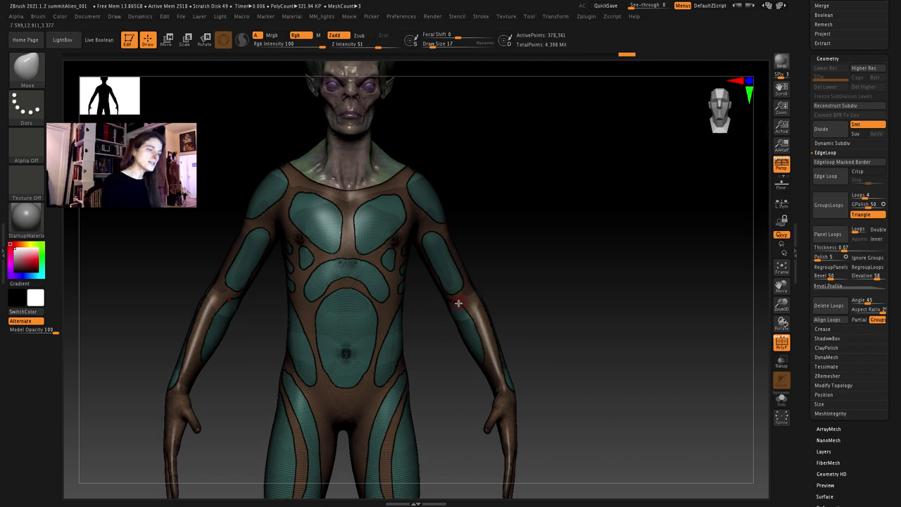
pyautogui.hotkey('shift', 'f')
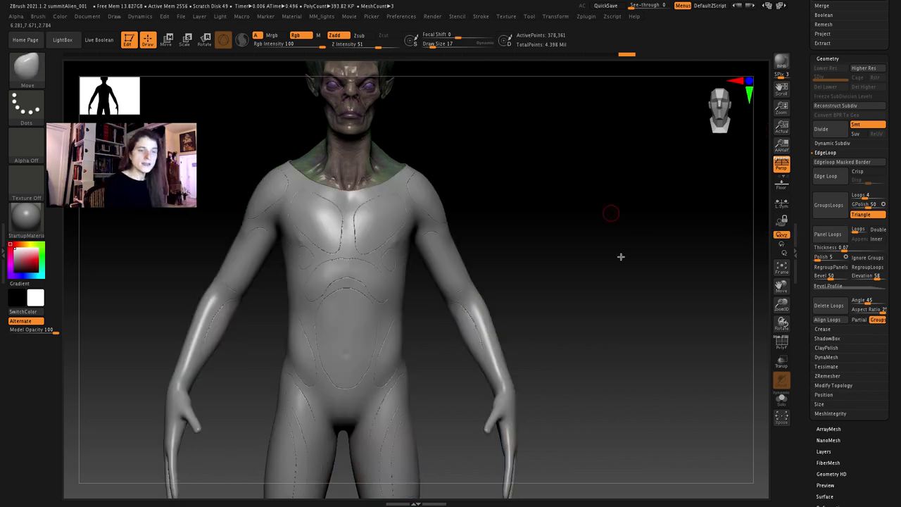
pyautogui.keyDown('ctrl'); pyautogui.moveTo(422, 292); pyautogui.dragTo(428, 317, button='right'); pyautogui.keyUp('ctrl')
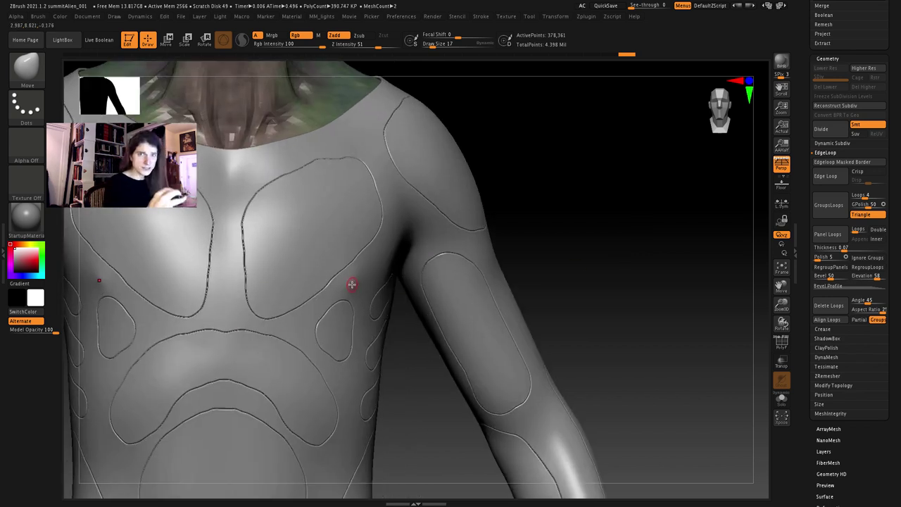
# Smooth the panelled body mesh with the Polish By Features deformation
pyautogui.moveTo(895, 291); pyautogui.dragTo(898, 227)
pyautogui.click(844, 349)
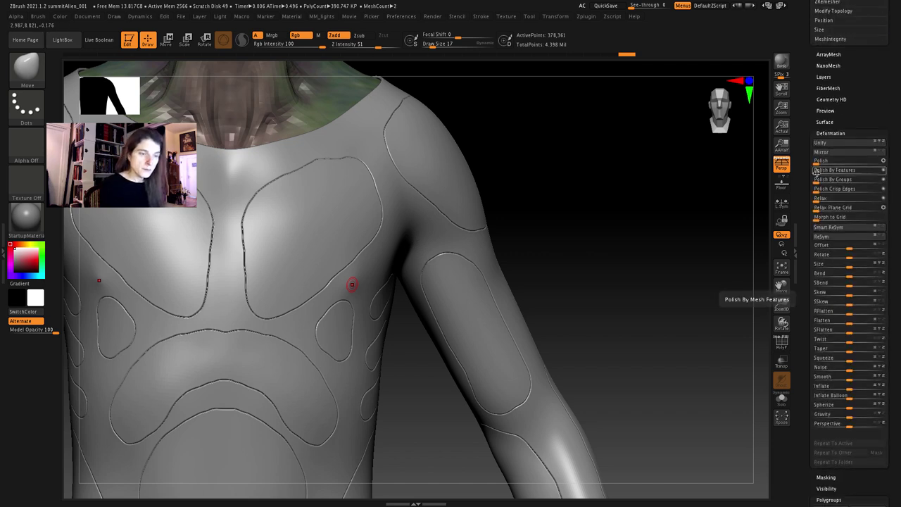
pyautogui.moveTo(820, 173); pyautogui.dragTo(857, 175)
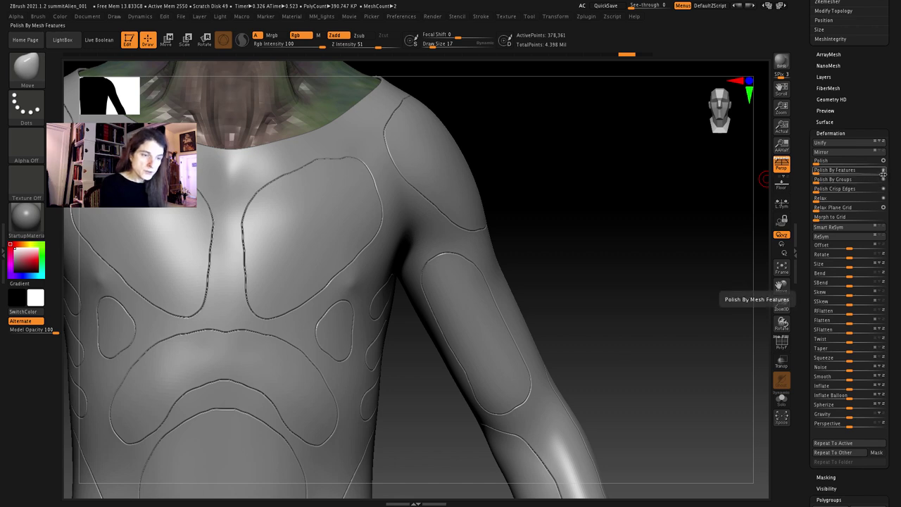
# Smooth the panel borders further with another Polish By Features pass in its alternate mode
pyautogui.click(838, 172)
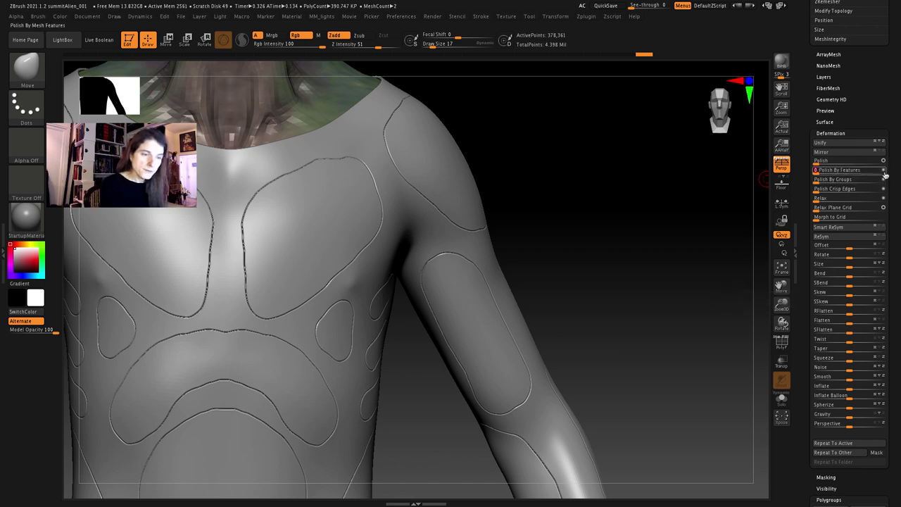
pyautogui.moveTo(881, 173); pyautogui.dragTo(857, 173)
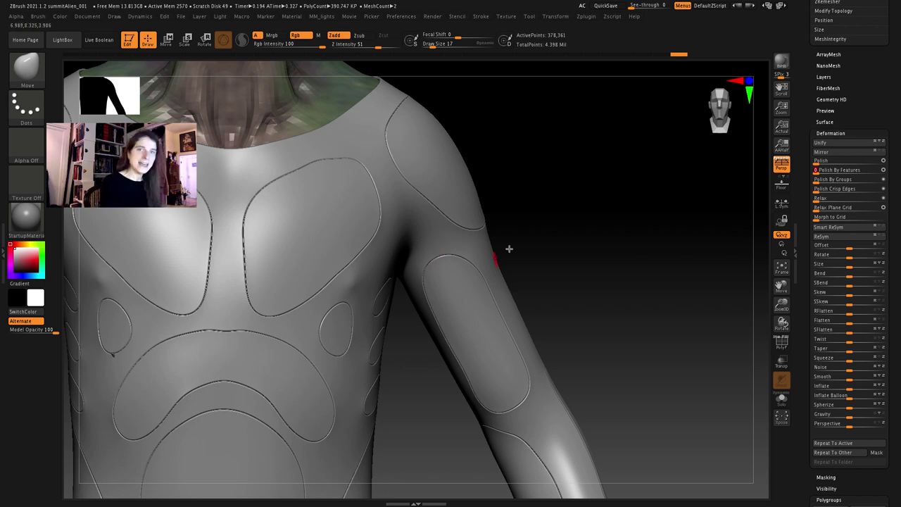
# Isolate the suit's base polygroup and split the hidden panels off into their own subtool
pyautogui.keyDown('alt'); pyautogui.moveTo(537, 297); pyautogui.dragTo(601, 271); pyautogui.keyUp('alt')
pyautogui.keyDown('alt'); pyautogui.moveTo(488, 354); pyautogui.dragTo(445, 325); pyautogui.keyUp('alt')
pyautogui.keyDown('ctrl'); pyautogui.keyDown('shift'); pyautogui.click(421, 343); pyautogui.keyUp('shift'); pyautogui.keyUp('ctrl')
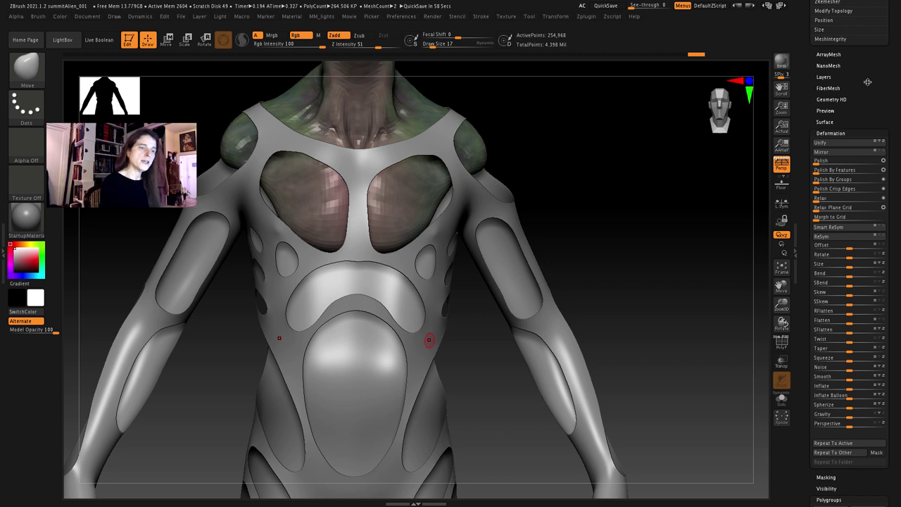
pyautogui.scroll(3, 878, 142)
pyautogui.scroll(7, 876, 162)
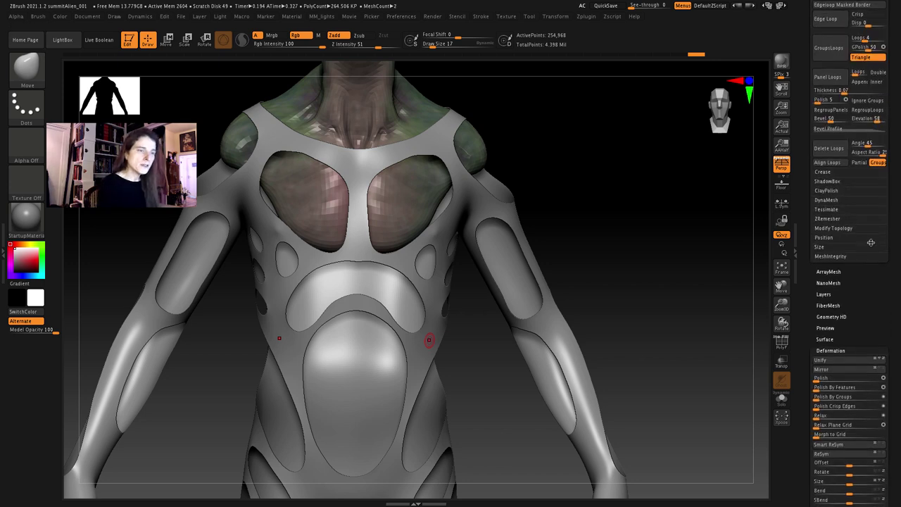
pyautogui.scroll(10, 845, 57)
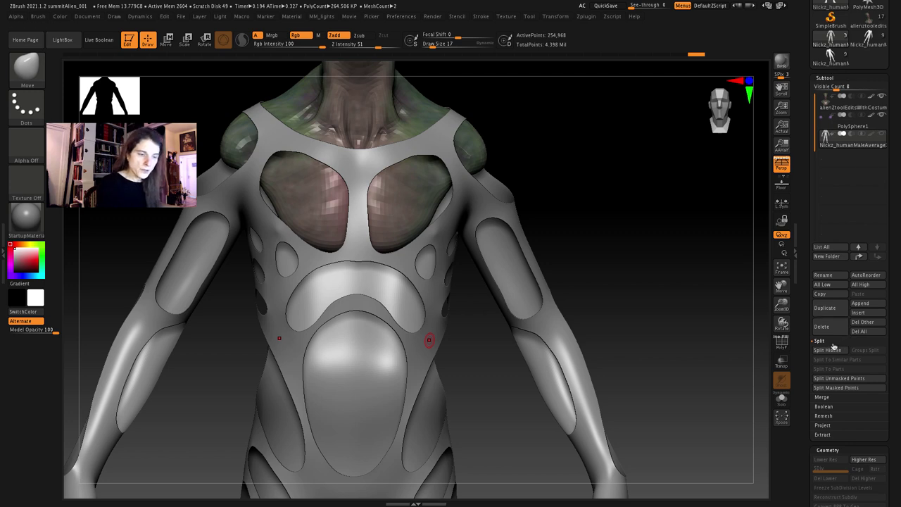
pyautogui.click(830, 350)
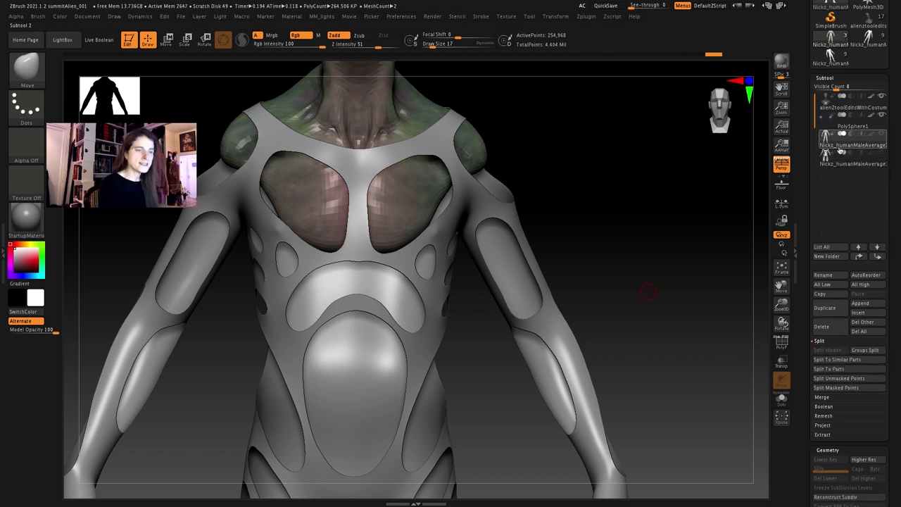
# Select the split-off panels subtool and examine the panels' thickness and edge loops from several angles with the polyframe
pyautogui.click(834, 163)
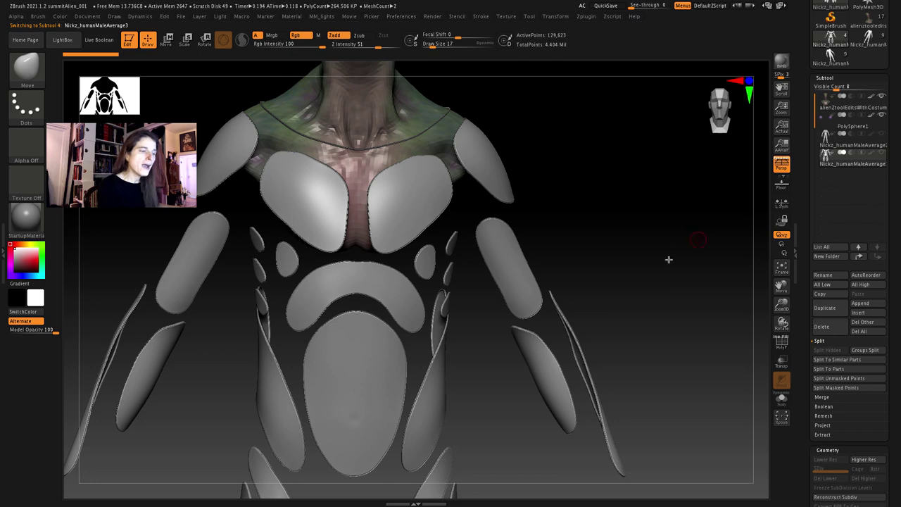
pyautogui.moveTo(563, 258); pyautogui.dragTo(580, 266)
pyautogui.keyDown('ctrl'); pyautogui.moveTo(447, 197); pyautogui.dragTo(454, 315, button='right'); pyautogui.keyUp('ctrl')
pyautogui.moveTo(509, 242); pyautogui.dragTo(517, 244)
pyautogui.hotkey('shift', 'f')
pyautogui.moveTo(429, 253); pyautogui.dragTo(430, 242, button='right')
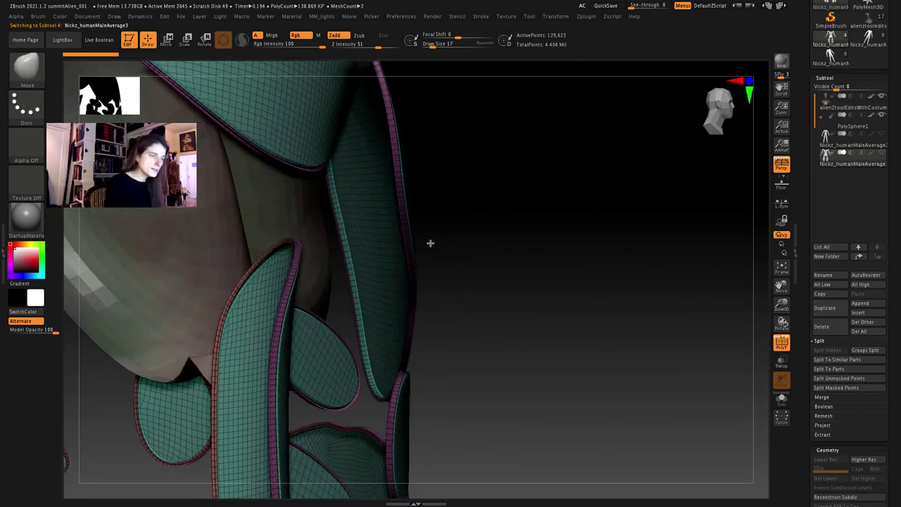
pyautogui.moveTo(418, 189); pyautogui.dragTo(350, 197)
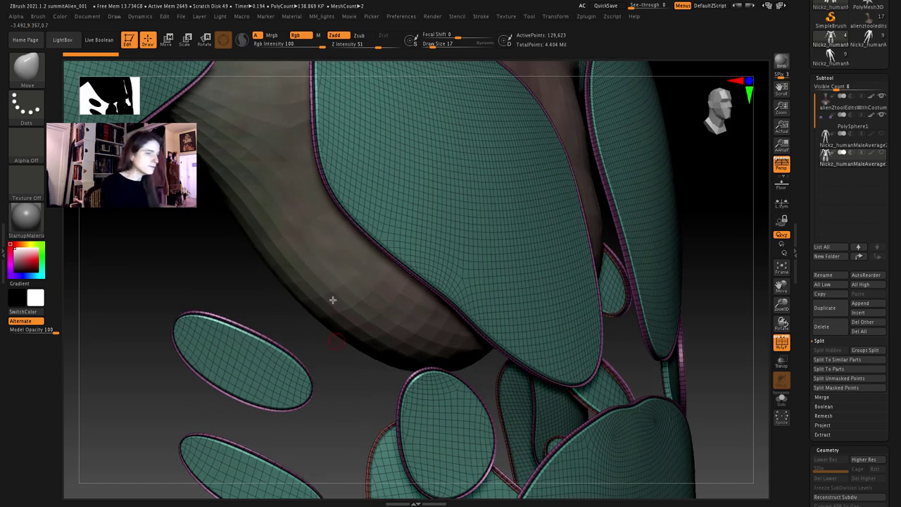
pyautogui.moveTo(326, 279)
pyautogui.mouseDown()
pyautogui.moveTo(321, 251)
pyautogui.moveTo(429, 272)
pyautogui.mouseUp()
pyautogui.press('shift')
pyautogui.hotkey('shift', 'f')
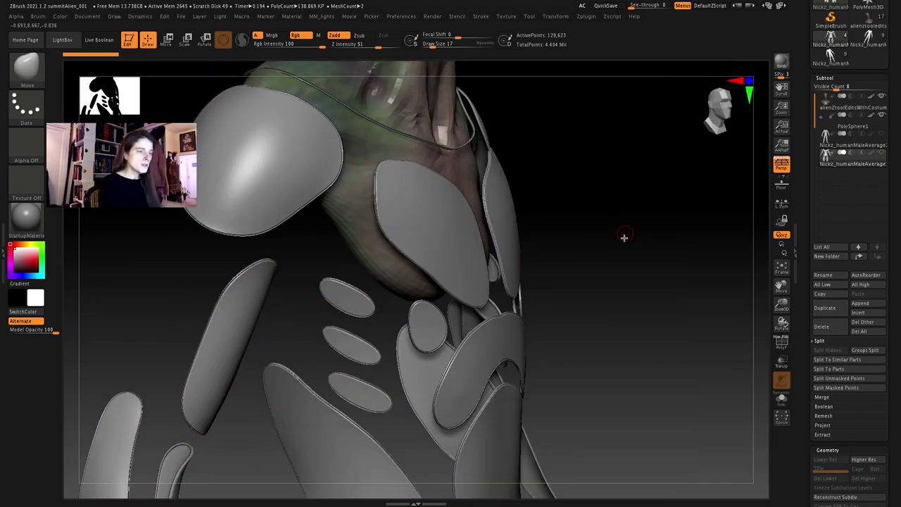
pyautogui.keyDown('shift'); pyautogui.moveTo(624, 238); pyautogui.dragTo(593, 230); pyautogui.keyUp('shift')
pyautogui.keyDown('alt'); pyautogui.moveTo(321, 310); pyautogui.dragTo(214, 287); pyautogui.keyUp('alt')
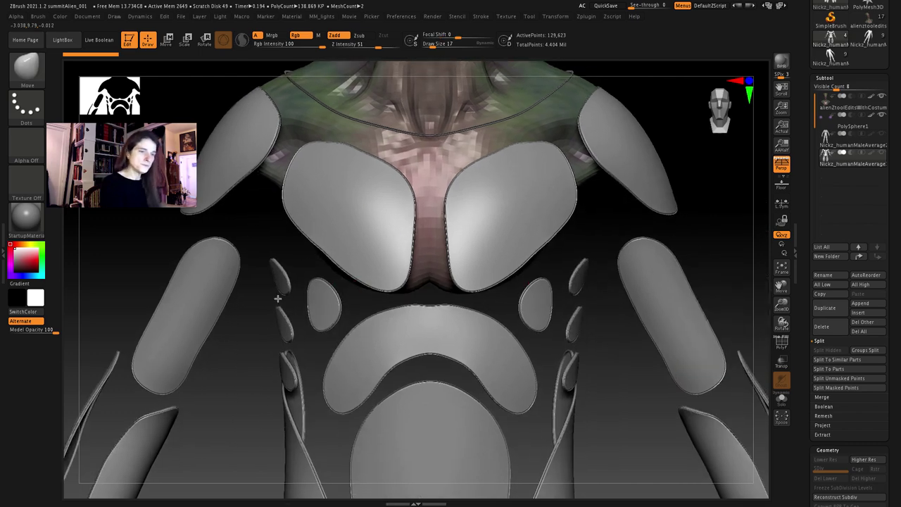
# Show the base suit subtool, make it active, and open NoiseMaker for its surface
pyautogui.click(881, 135)
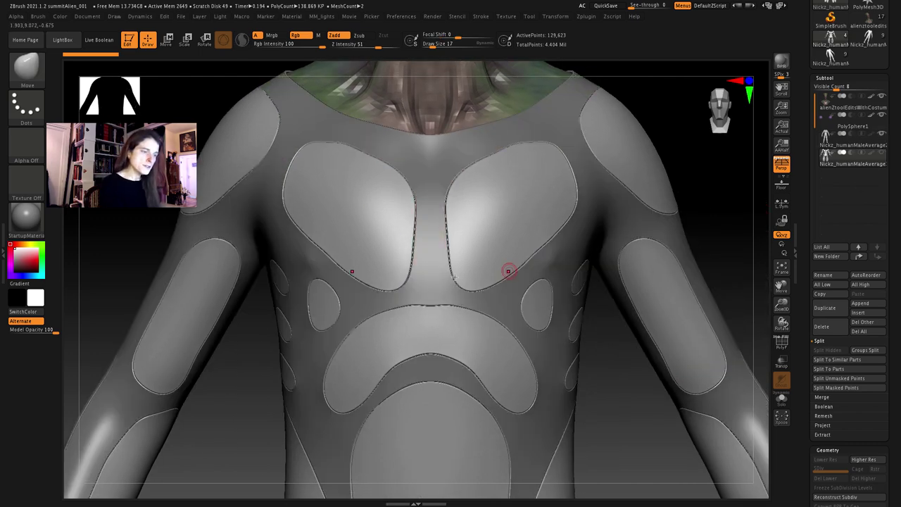
pyautogui.keyDown('alt'); pyautogui.click(499, 332); pyautogui.keyUp('alt')
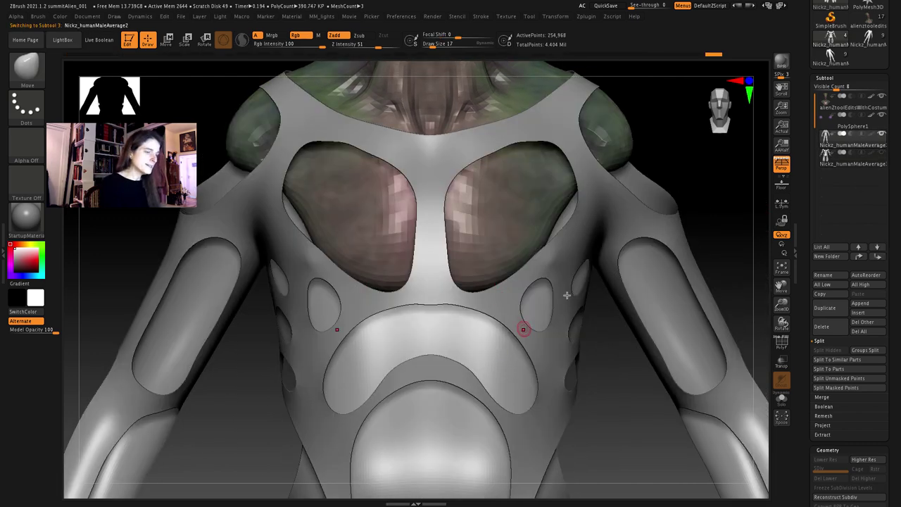
pyautogui.scroll(-5, 803, 341)
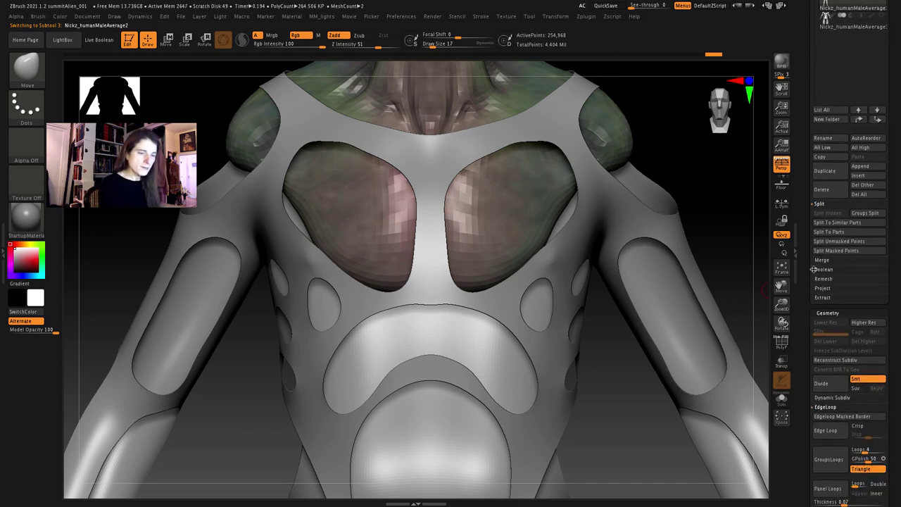
pyautogui.moveTo(760, 287)
pyautogui.mouseDown()
pyautogui.moveTo(661, 306)
pyautogui.moveTo(624, 293)
pyautogui.moveTo(645, 367)
pyautogui.moveTo(539, 334)
pyautogui.moveTo(488, 288)
pyautogui.moveTo(454, 313)
pyautogui.mouseUp()
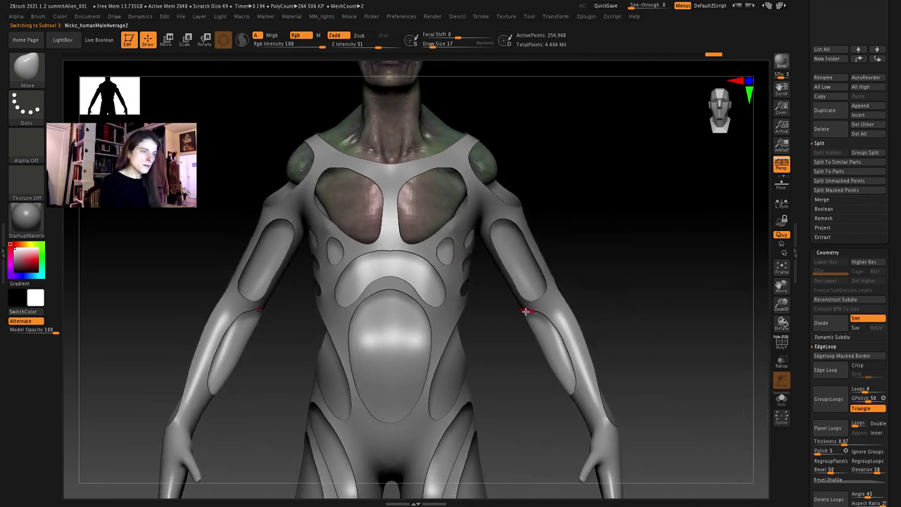
pyautogui.click(843, 252)
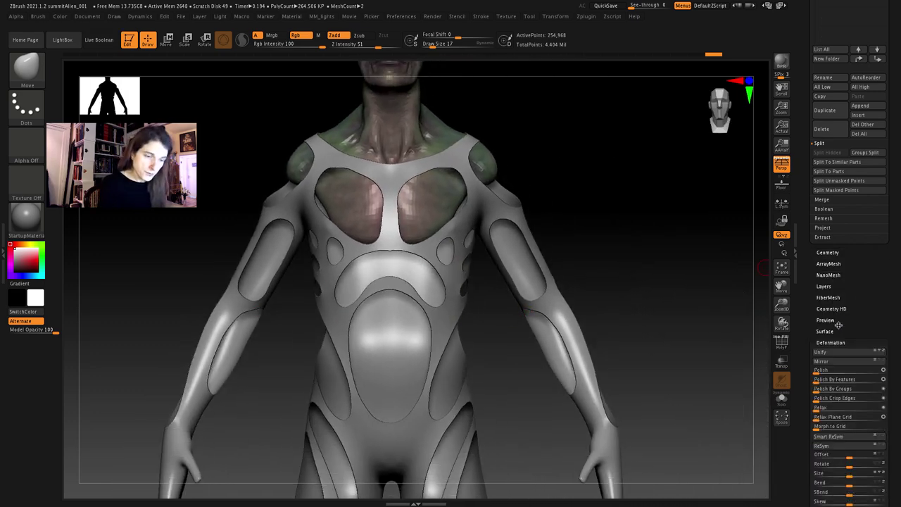
pyautogui.click(838, 325)
pyautogui.click(831, 328)
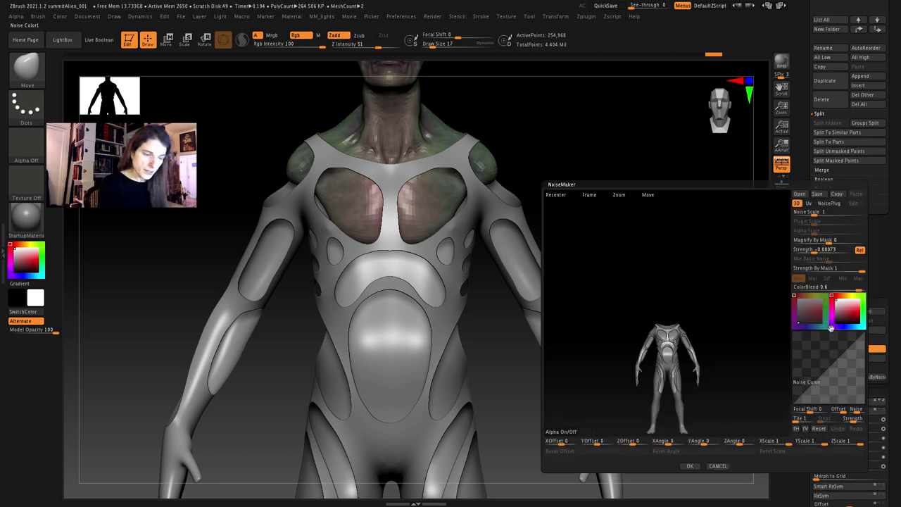
pyautogui.keyDown('alt'); pyautogui.moveTo(655, 280); pyautogui.dragTo(683, 382); pyautogui.keyUp('alt')
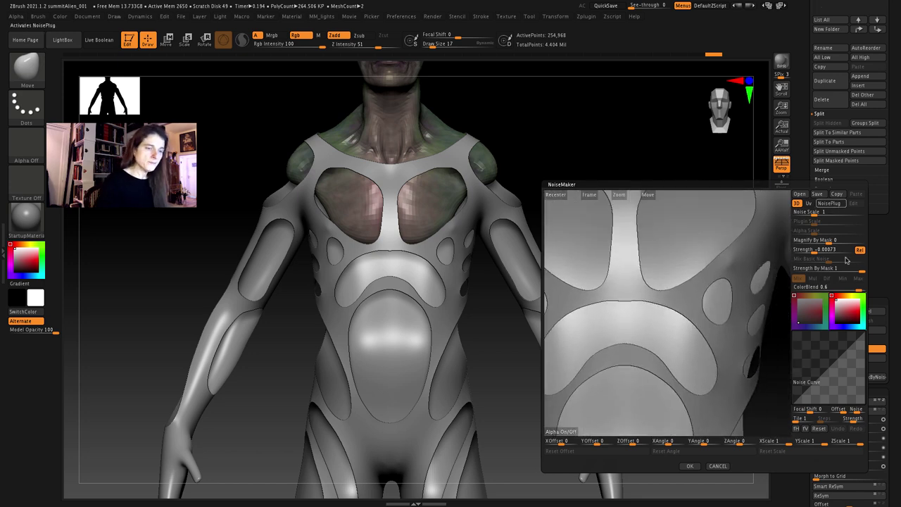
# Take the application out of full-screen mode and choose Hex Tile as the NoiseMaker plug-in pattern
pyautogui.click(828, 203)
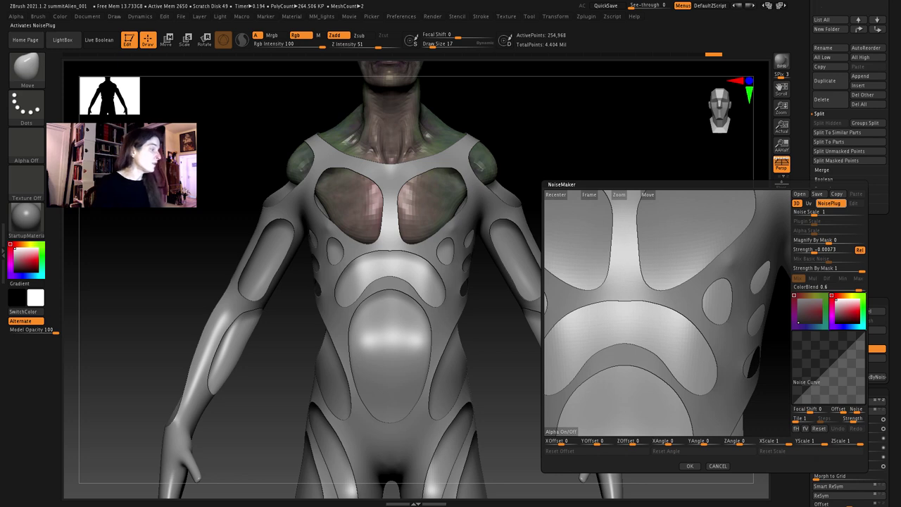
pyautogui.click(828, 260)
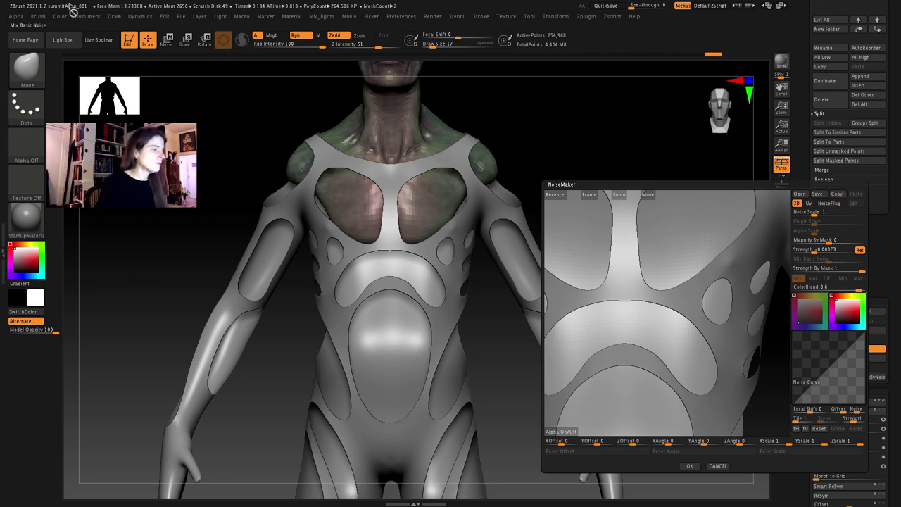
pyautogui.moveTo(69, 3)
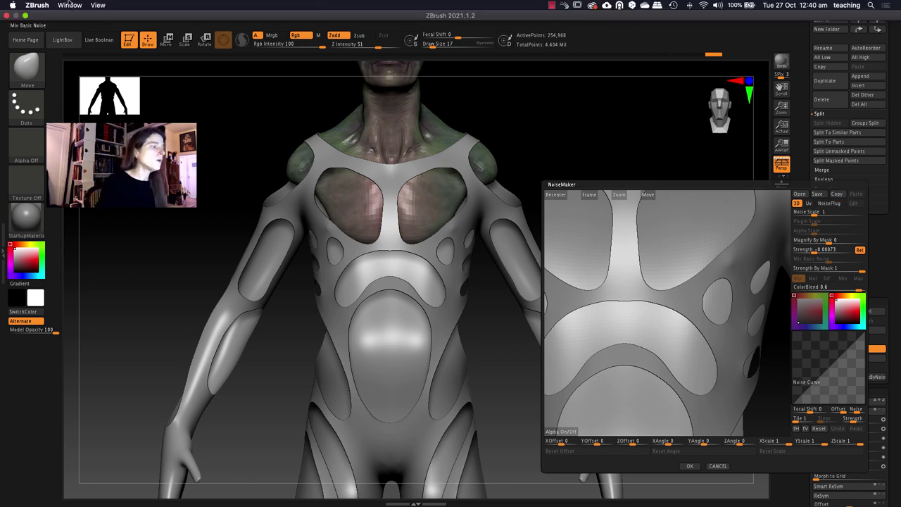
pyautogui.click(25, 15)
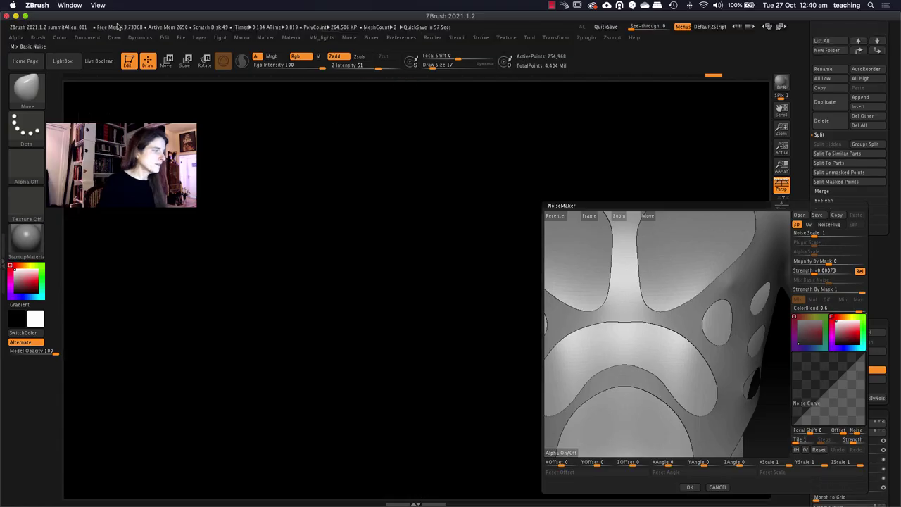
pyautogui.click(828, 224)
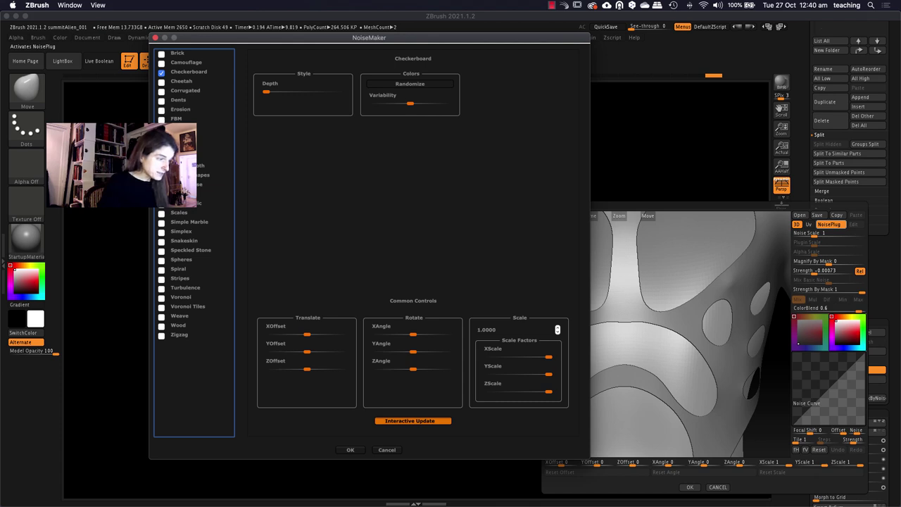
pyautogui.click(161, 139)
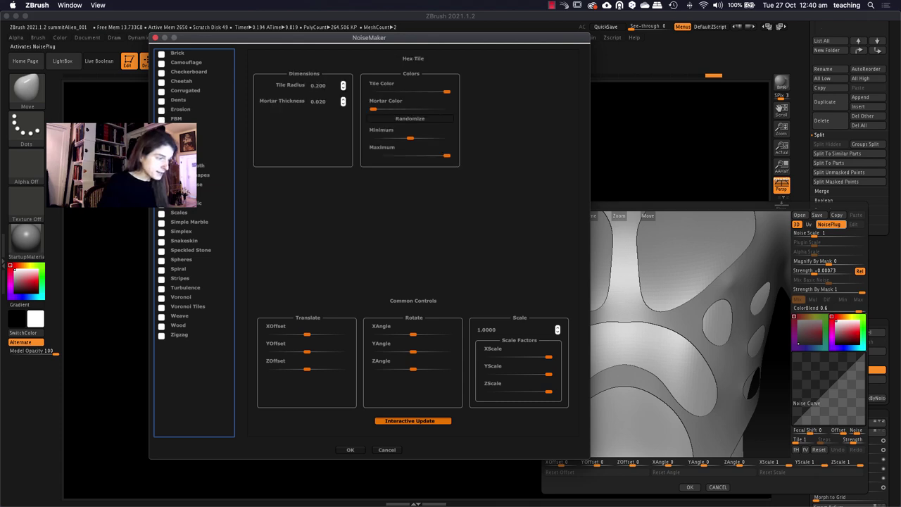
pyautogui.click(350, 450)
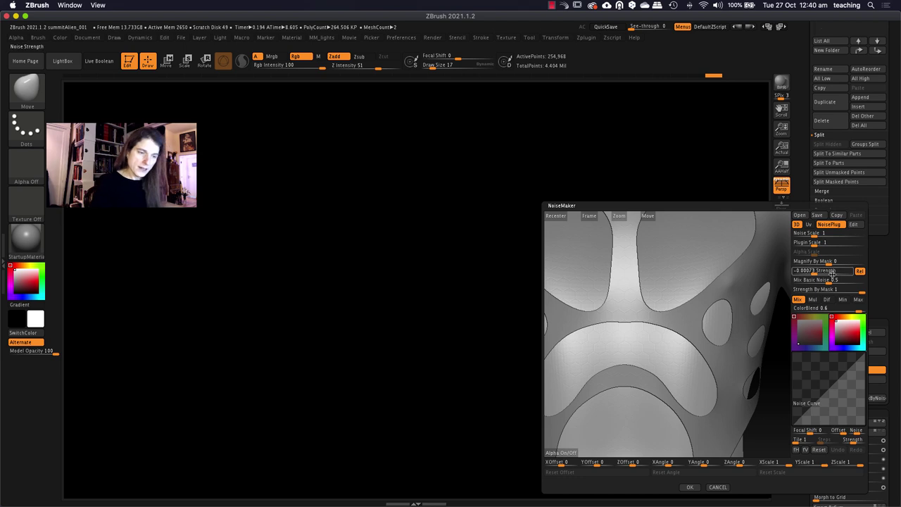
# Apply the hexagon noise to the suit with Mix Basic Noise 0, Plugin Scale 1.15897 and Strength 0.00838
pyautogui.moveTo(828, 280); pyautogui.dragTo(792, 281)
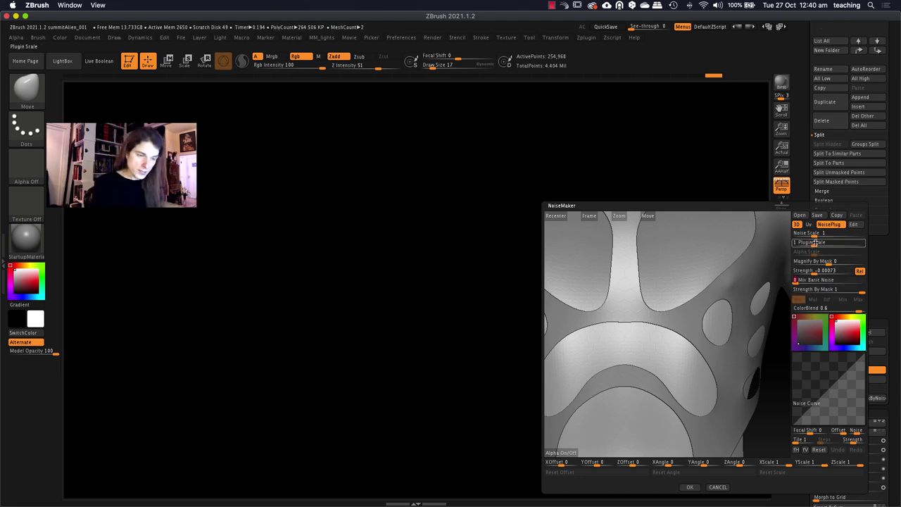
pyautogui.moveTo(815, 242); pyautogui.dragTo(813, 241)
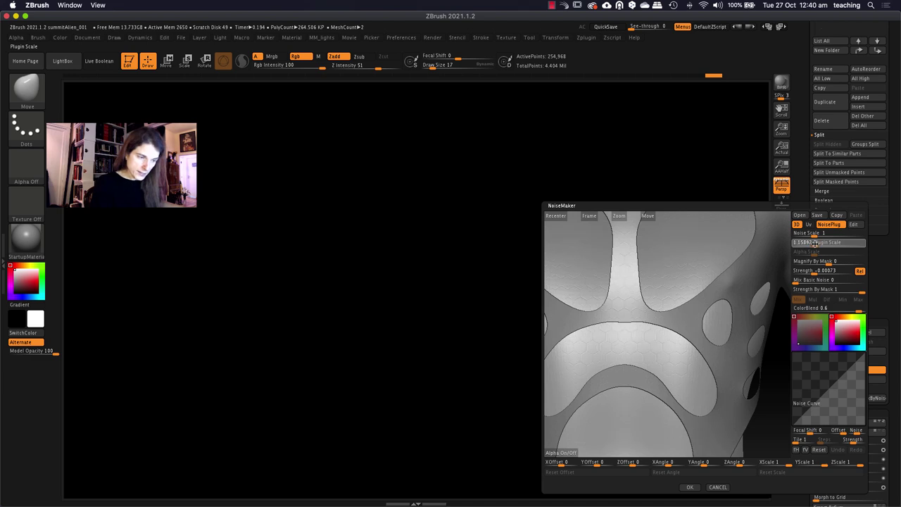
pyautogui.moveTo(803, 272); pyautogui.dragTo(841, 273)
pyautogui.moveTo(710, 310); pyautogui.dragTo(757, 295)
pyautogui.moveTo(838, 272)
pyautogui.mouseDown()
pyautogui.moveTo(821, 274)
pyautogui.moveTo(847, 276)
pyautogui.moveTo(837, 275)
pyautogui.mouseUp()
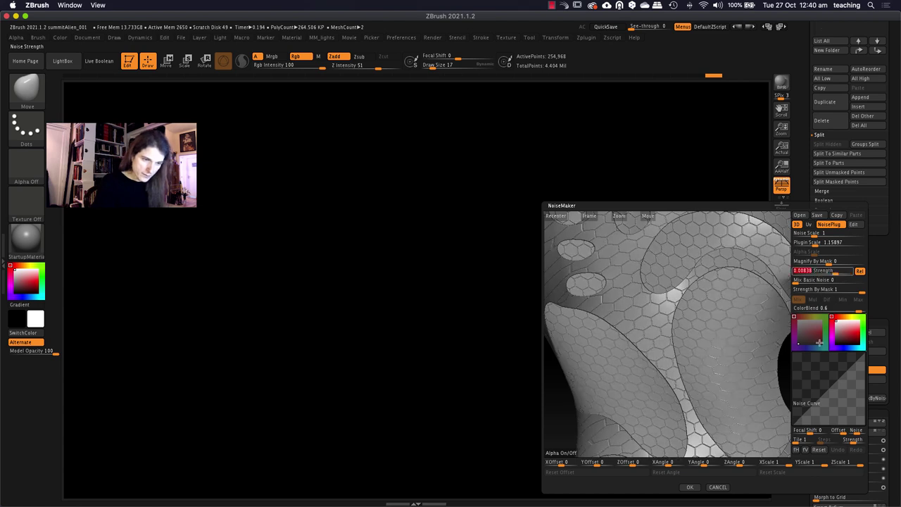
pyautogui.click(689, 486)
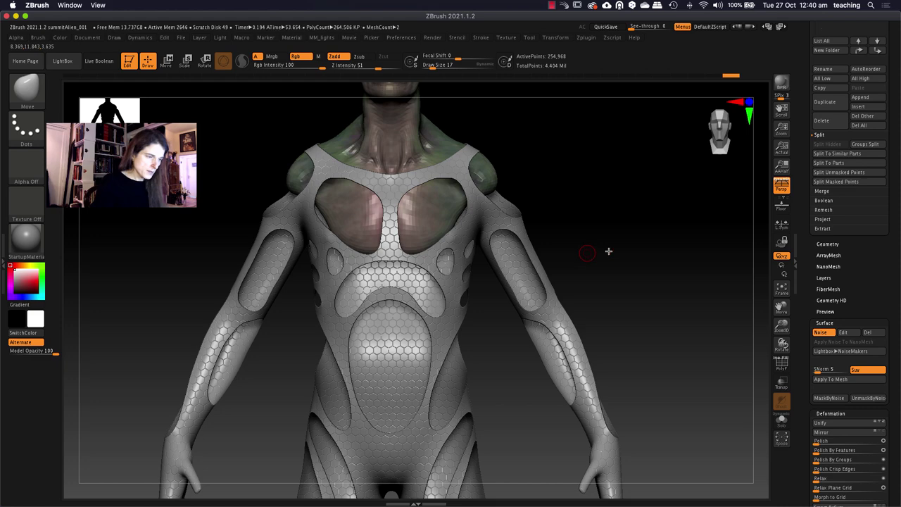
# Show the split-off panels together with the hexagon-textured suit and make the panels the active subtool
pyautogui.moveTo(596, 247); pyautogui.dragTo(633, 246)
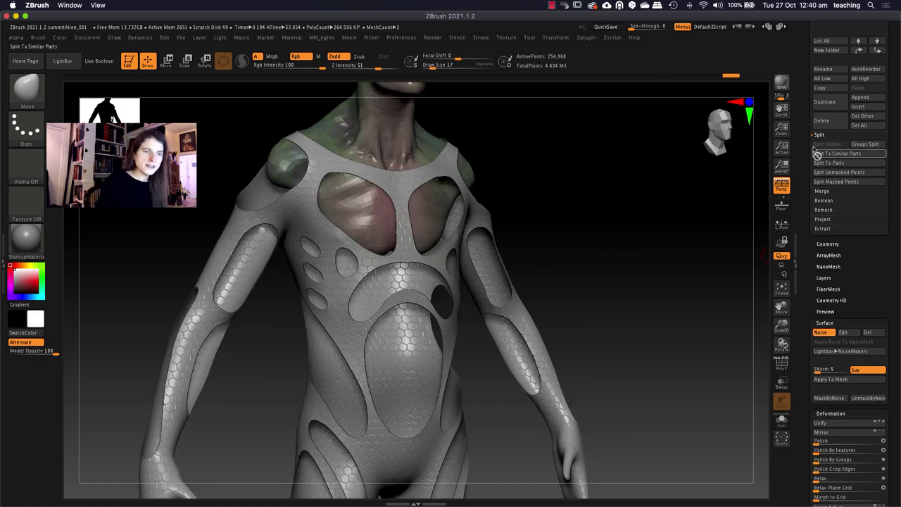
pyautogui.scroll(5, 812, 221)
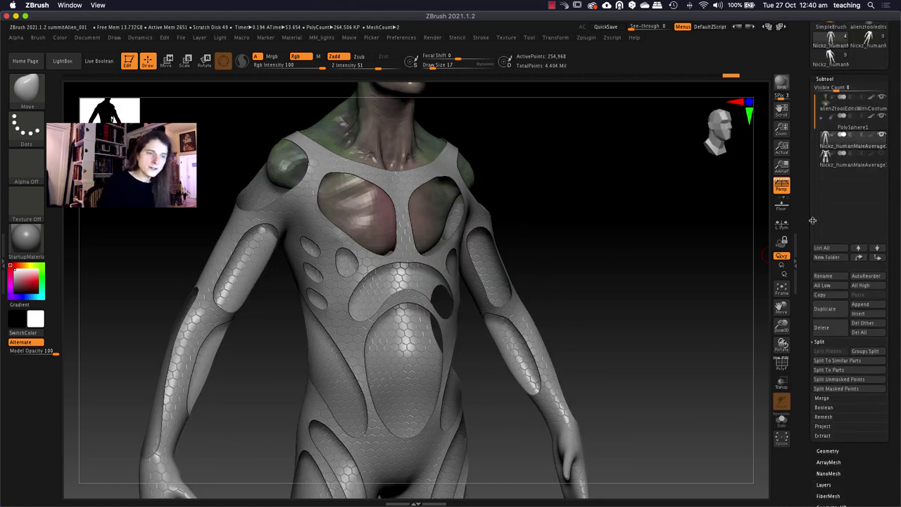
pyautogui.click(881, 154)
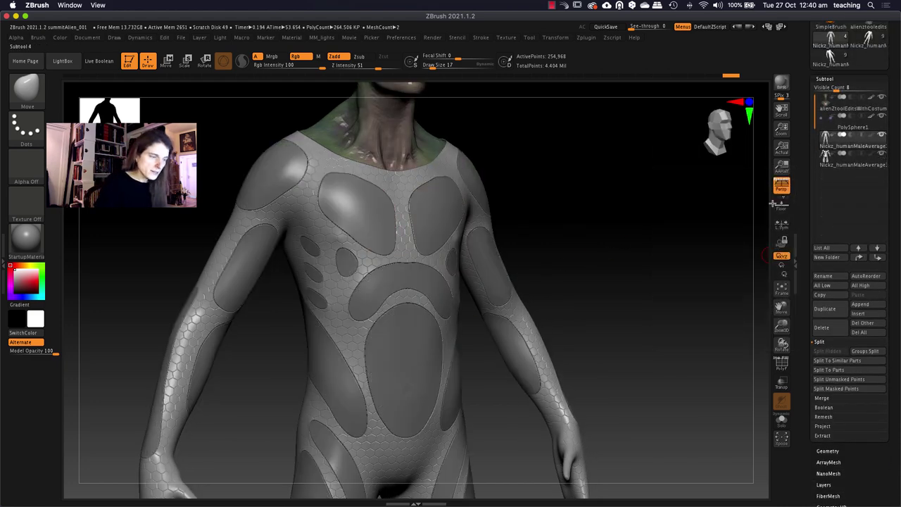
pyautogui.keyDown('alt'); pyautogui.click(401, 280); pyautogui.keyUp('alt')
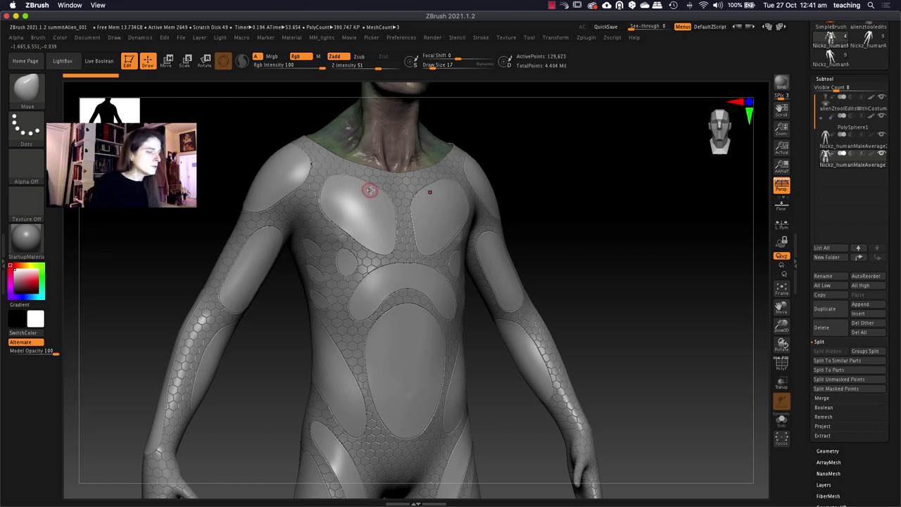
# Isolate the panels' surface polygroup and split their hidden borders off into a separate subtool
pyautogui.moveTo(371, 192); pyautogui.dragTo(381, 216)
pyautogui.hotkey('ctrl', 'z')
pyautogui.keyDown('ctrl'); pyautogui.keyDown('shift'); pyautogui.click(401, 199); pyautogui.keyUp('shift'); pyautogui.keyUp('ctrl')
pyautogui.moveTo(539, 181); pyautogui.dragTo(580, 170)
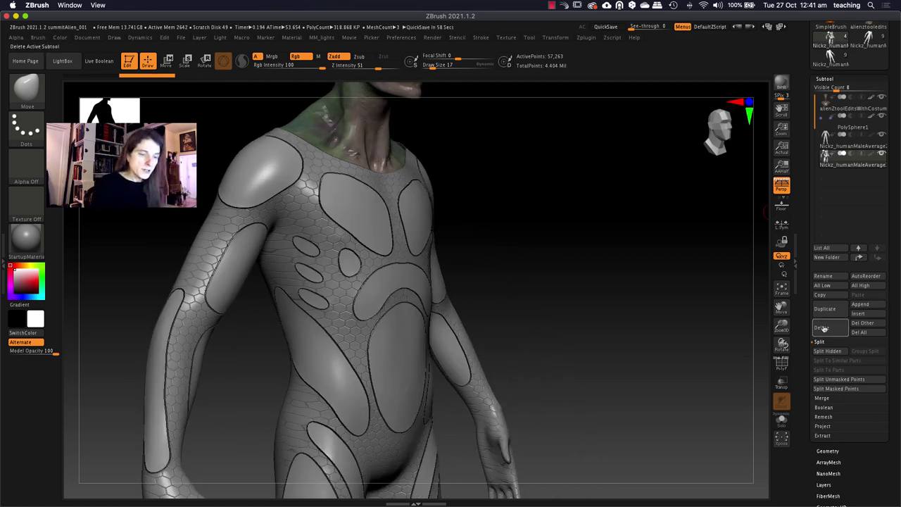
pyautogui.click(828, 350)
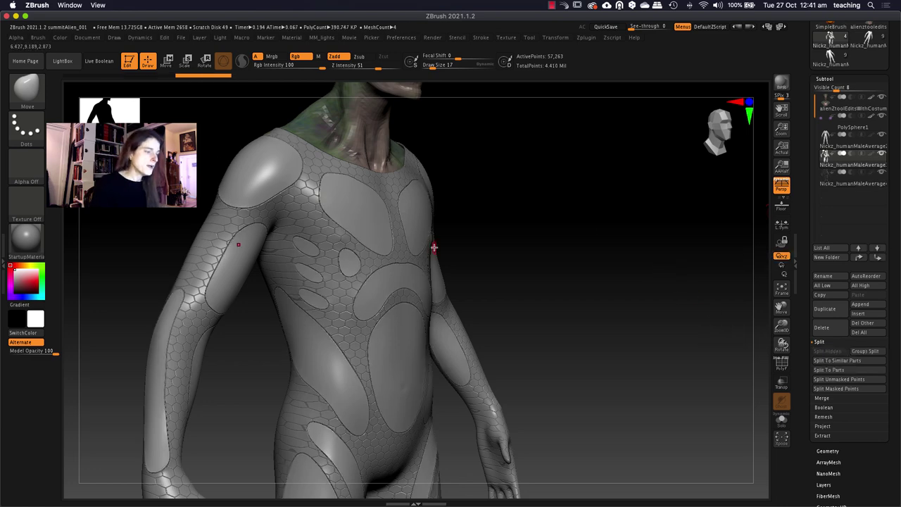
# Solo the panels subtool and frame its mesh with curves along the borders only, leaving out polygroups and creased edges
pyautogui.keyDown('ctrl'); pyautogui.moveTo(293, 174); pyautogui.dragTo(398, 249, button='right'); pyautogui.keyUp('ctrl')
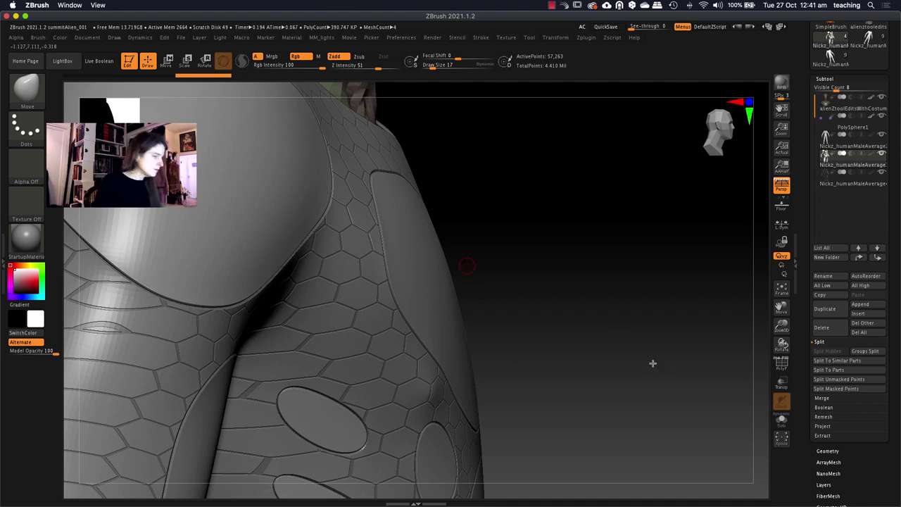
pyautogui.click(781, 420)
pyautogui.scroll(4, 402, 216)
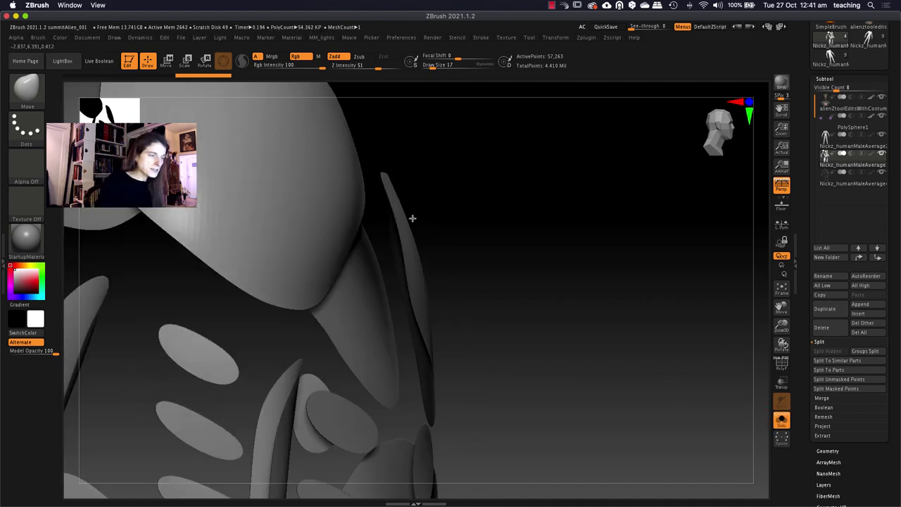
pyautogui.moveTo(363, 217); pyautogui.dragTo(364, 219, button='right')
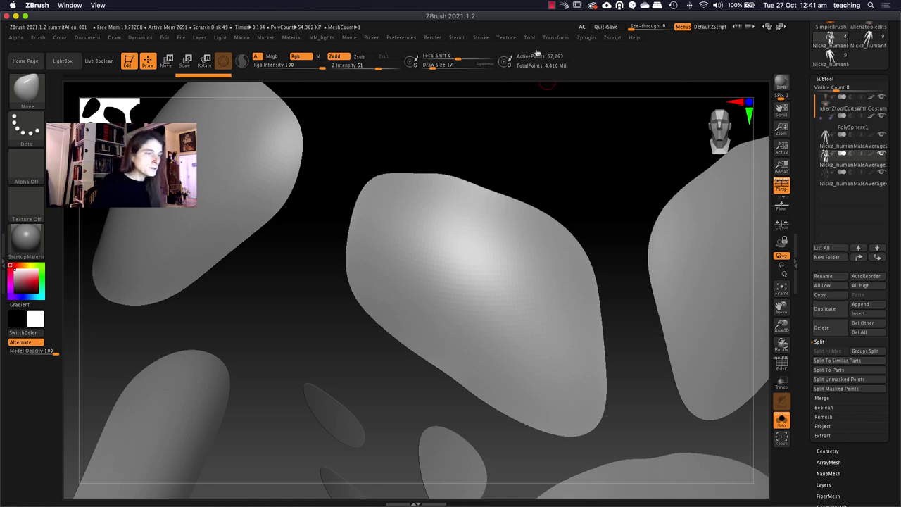
pyautogui.click(479, 39)
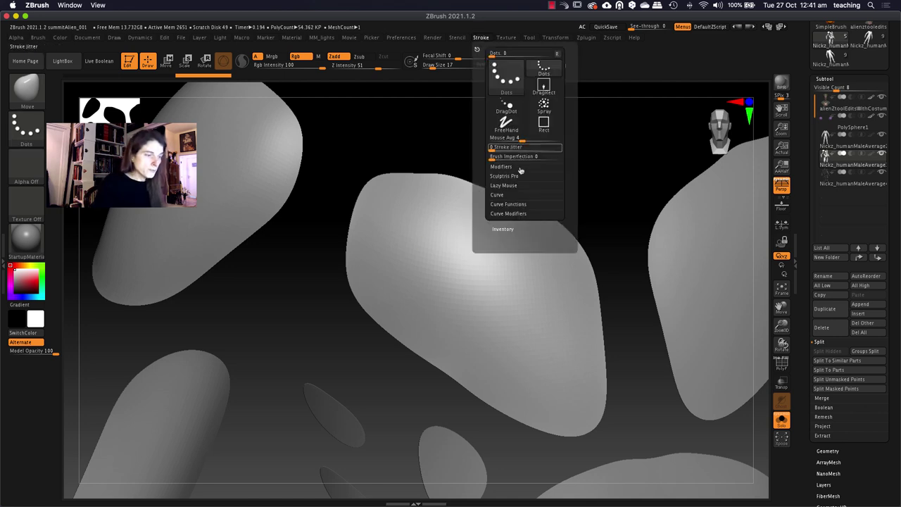
pyautogui.click(500, 194)
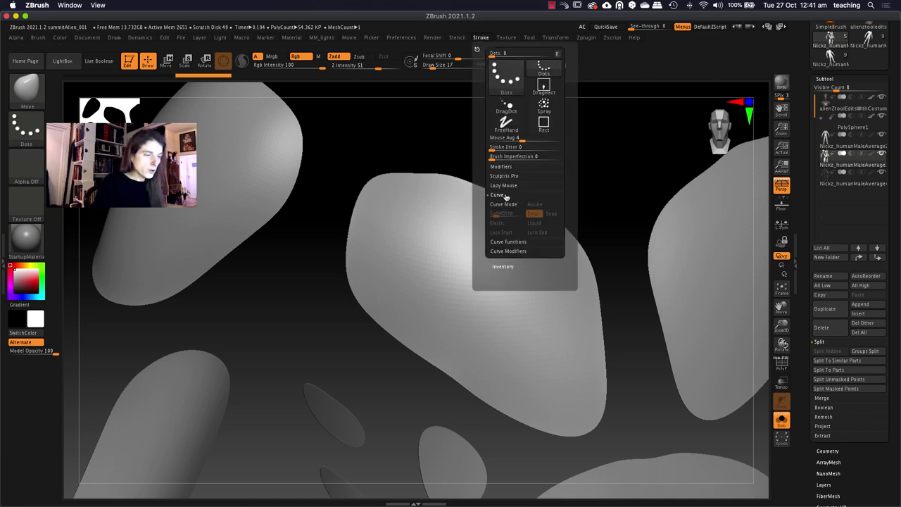
pyautogui.click(508, 251)
pyautogui.click(507, 242)
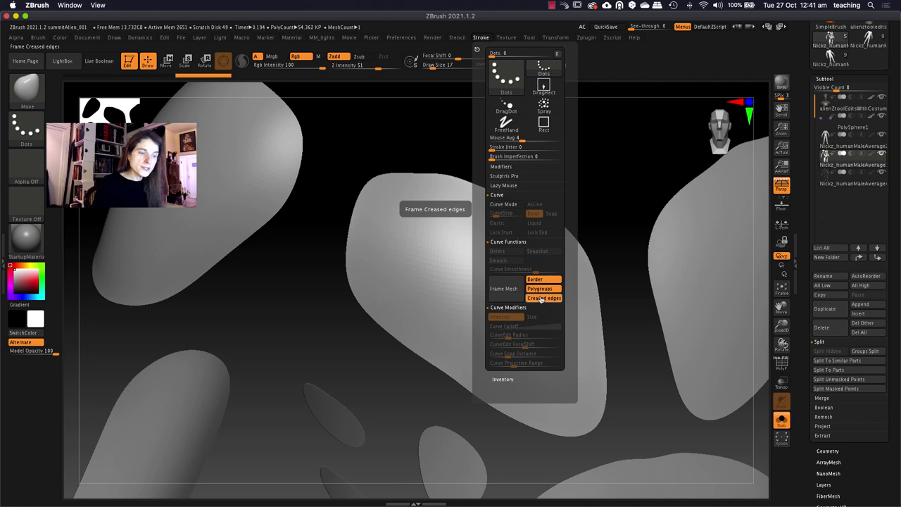
pyautogui.click(539, 288)
pyautogui.click(503, 289)
pyautogui.moveTo(446, 356)
pyautogui.keyDown('ctrl'); pyautogui.mouseDown(button='right')
pyautogui.moveTo(412, 306)
pyautogui.moveTo(358, 270)
pyautogui.mouseUp(button='right'); pyautogui.keyUp('ctrl')
pyautogui.moveTo(445, 420)
pyautogui.keyDown('alt'); pyautogui.mouseDown(button='right')
pyautogui.moveTo(379, 332)
pyautogui.moveTo(396, 306)
pyautogui.mouseUp(button='right'); pyautogui.keyUp('alt')
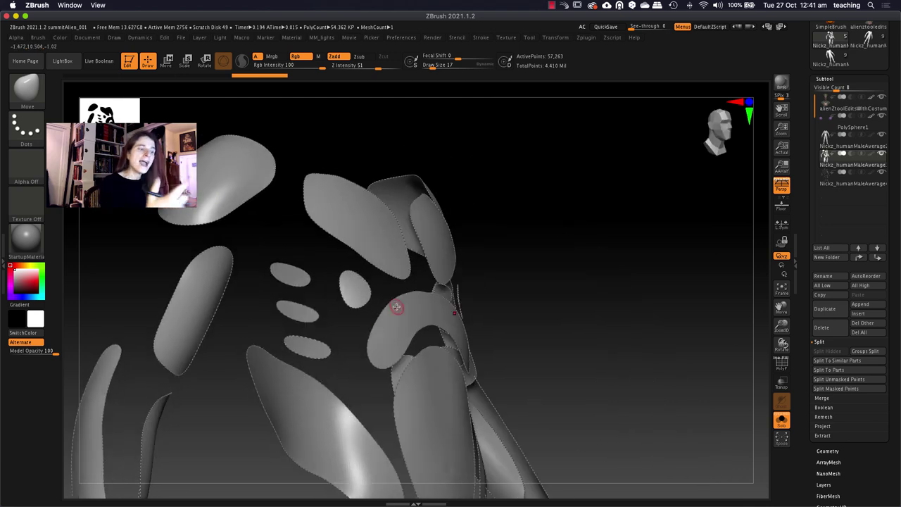
# Choose the InsertCylindrExt brush and insert cylinder trim along the framed border curves of all the panels
pyautogui.keyDown('ctrl'); pyautogui.moveTo(316, 208); pyautogui.dragTo(366, 329, button='right'); pyautogui.keyUp('ctrl')
pyautogui.moveTo(366, 273); pyautogui.dragTo(309, 281, button='right')
pyautogui.press('b')
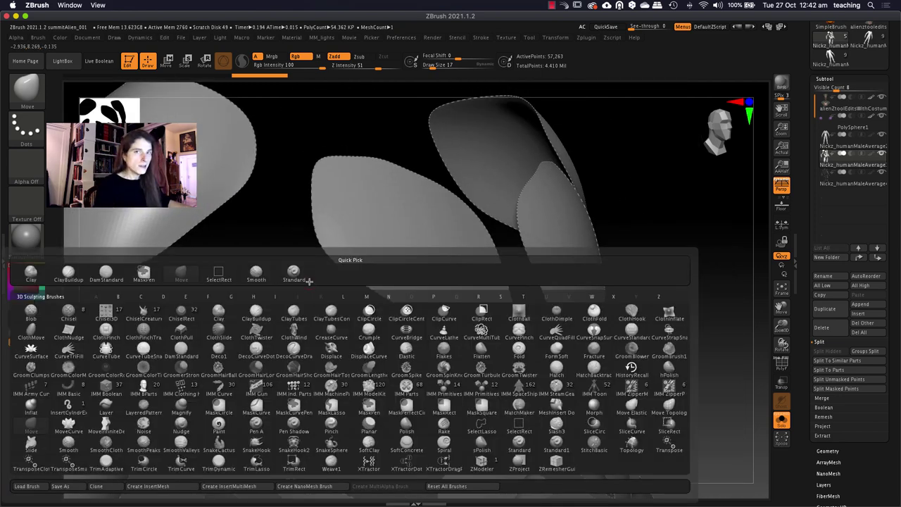
pyautogui.press('i')
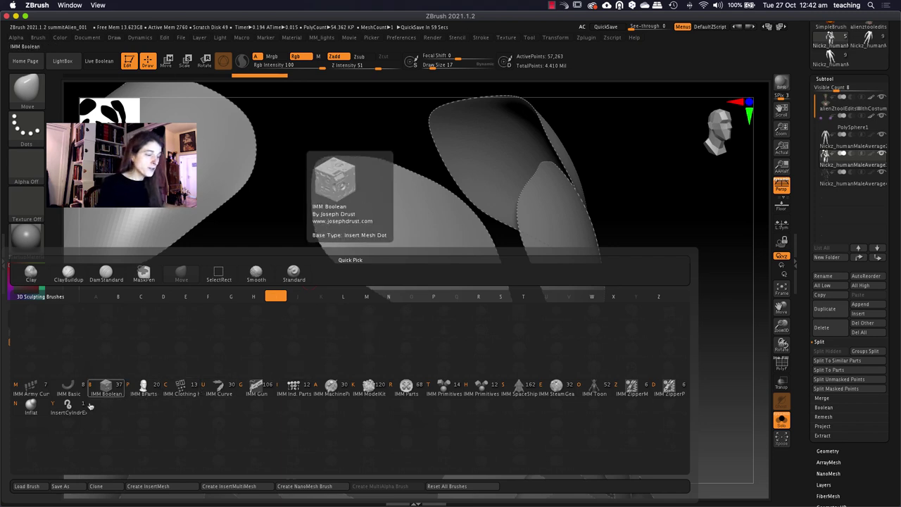
pyautogui.click(73, 409)
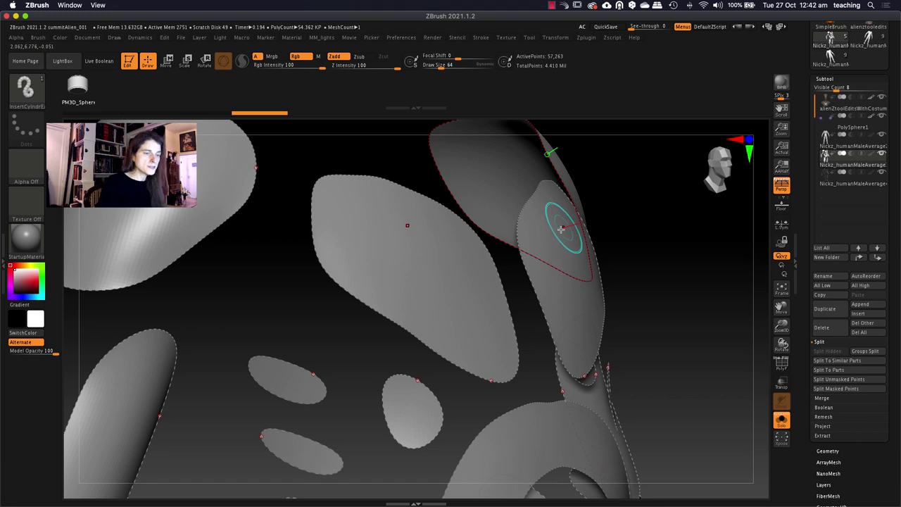
pyautogui.press('[')
pyautogui.press('[')
pyautogui.press('[')
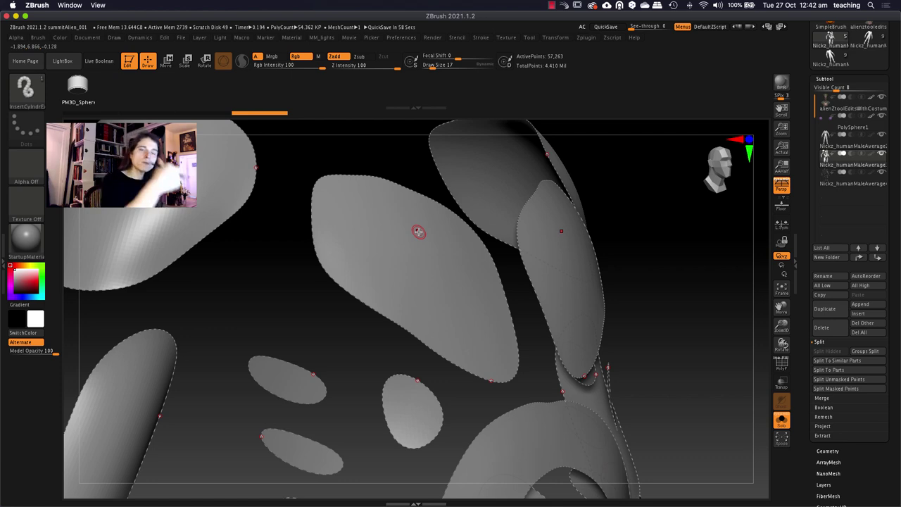
pyautogui.press(']')
pyautogui.press(']')
pyautogui.press(']')
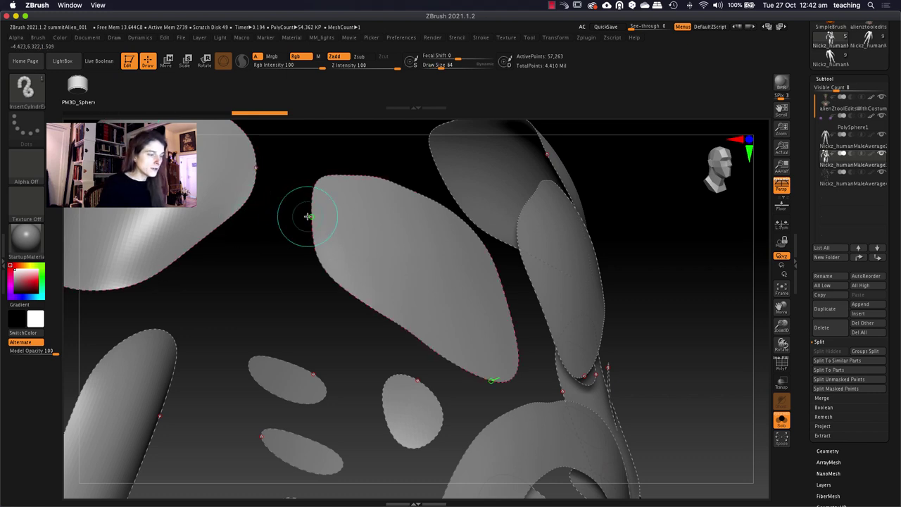
pyautogui.click(334, 226)
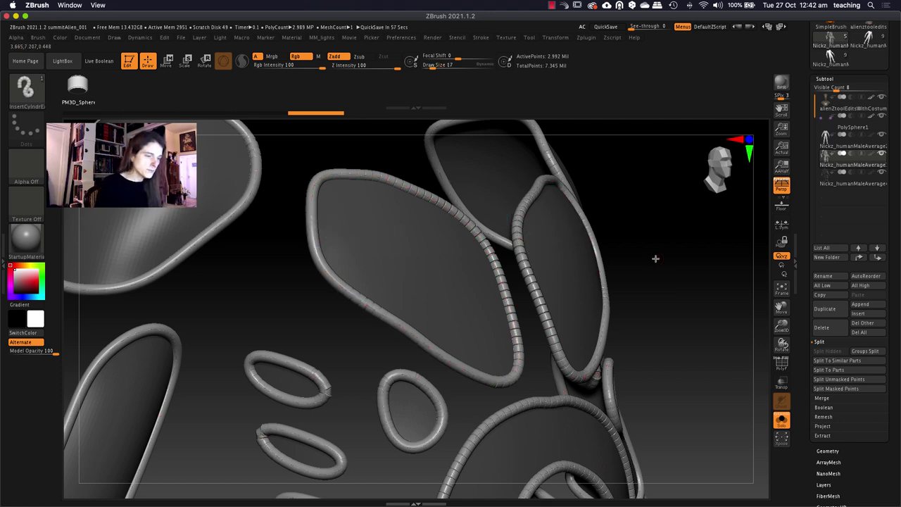
# Turn off solo and examine the trimmed panels against the hexagon-textured suit from several angles
pyautogui.moveTo(647, 258); pyautogui.dragTo(583, 249)
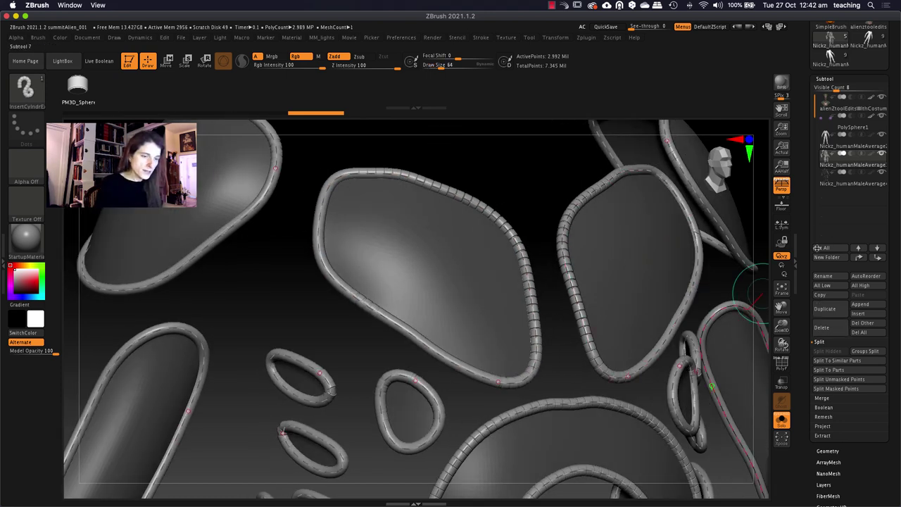
pyautogui.click(781, 420)
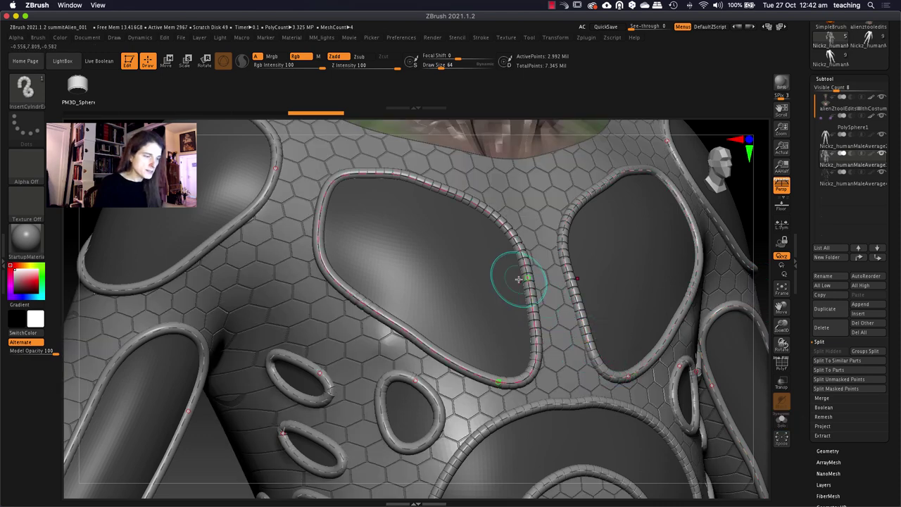
pyautogui.moveTo(525, 287)
pyautogui.mouseDown(button='right')
pyautogui.moveTo(514, 287)
pyautogui.moveTo(505, 246)
pyautogui.mouseUp(button='right')
pyautogui.press('f')
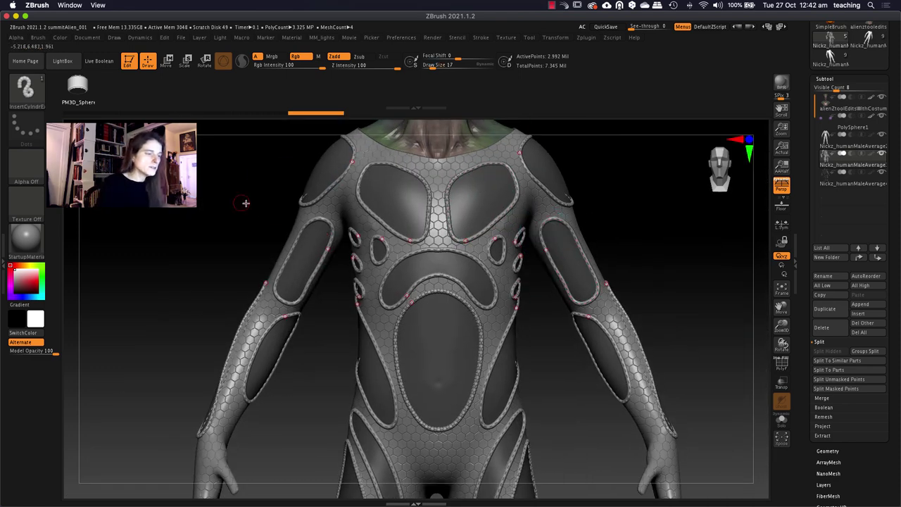
pyautogui.moveTo(251, 201); pyautogui.dragTo(258, 204)
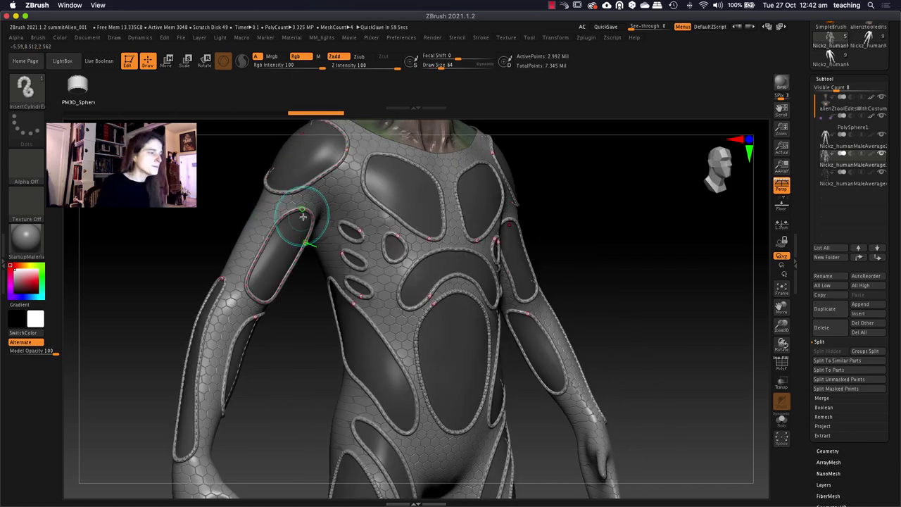
# Set the insert brush's Imbed depth to -40 and reapply the trim along the panel border curves
pyautogui.click(38, 38)
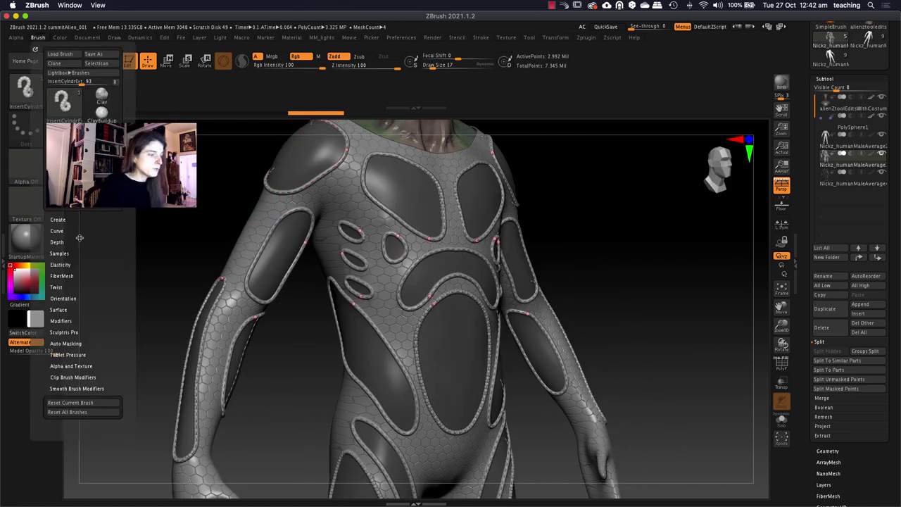
pyautogui.click(58, 242)
pyautogui.moveTo(62, 259); pyautogui.dragTo(63, 270)
pyautogui.keyDown('ctrl'); pyautogui.moveTo(414, 205); pyautogui.dragTo(450, 315, button='right'); pyautogui.keyUp('ctrl')
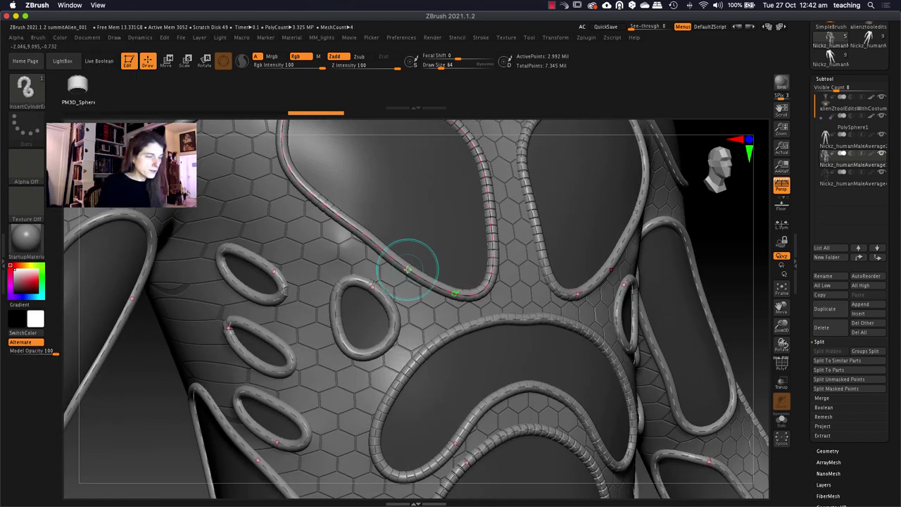
pyautogui.click(407, 270)
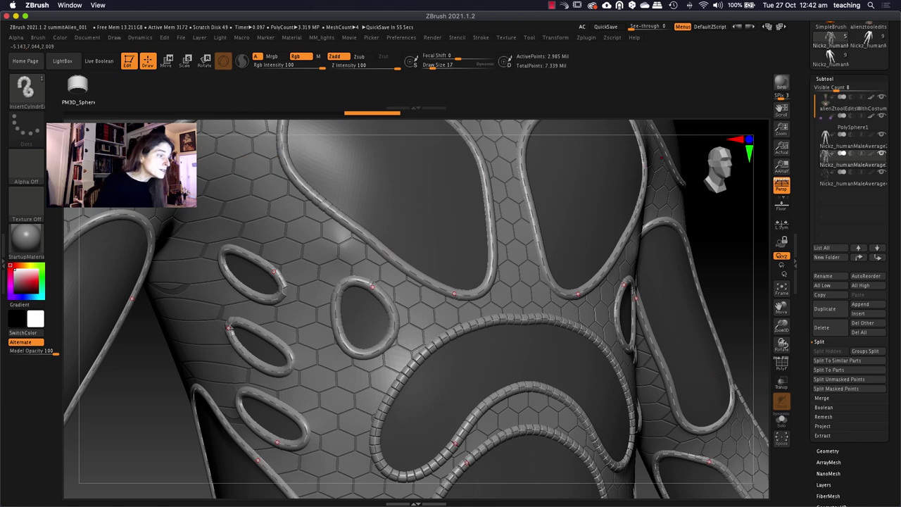
# Sink the insert brush's depth further and update the panel trim so it sits thinner against the suit
pyautogui.click(38, 37)
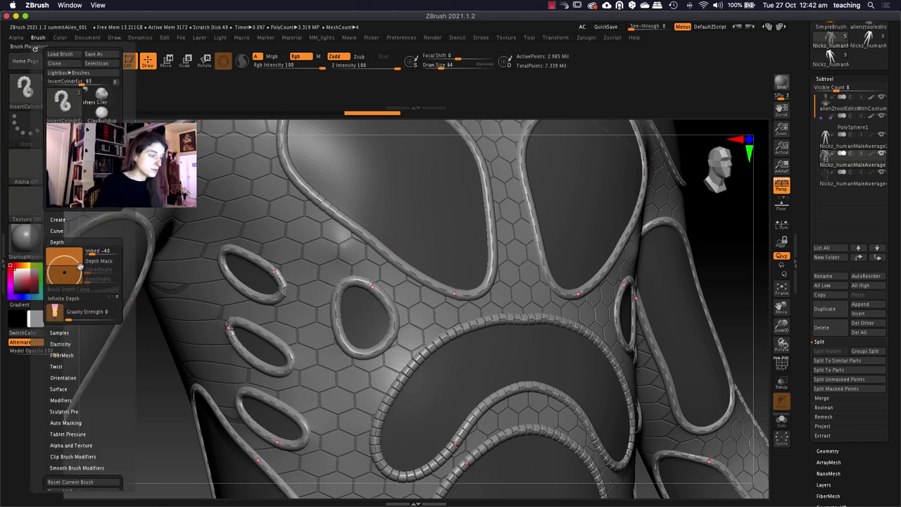
pyautogui.moveTo(76, 267); pyautogui.dragTo(76, 270)
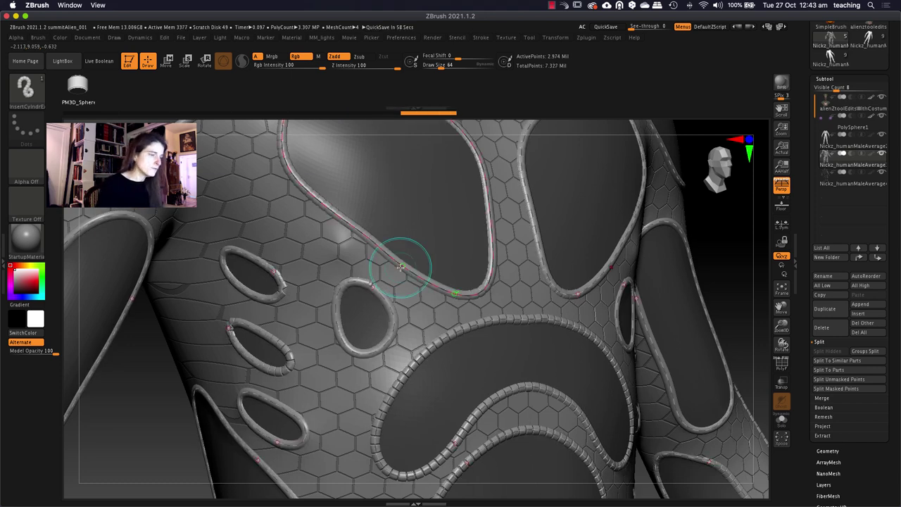
pyautogui.click(37, 37)
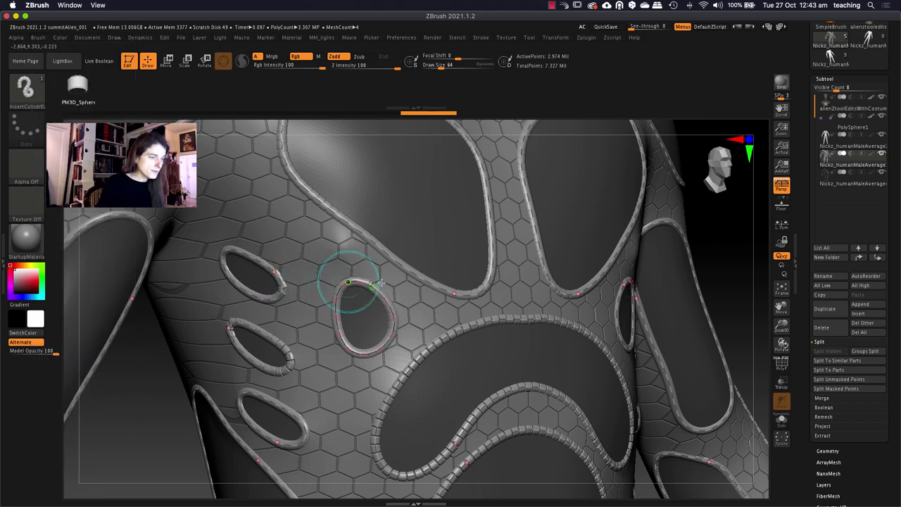
pyautogui.click(434, 278)
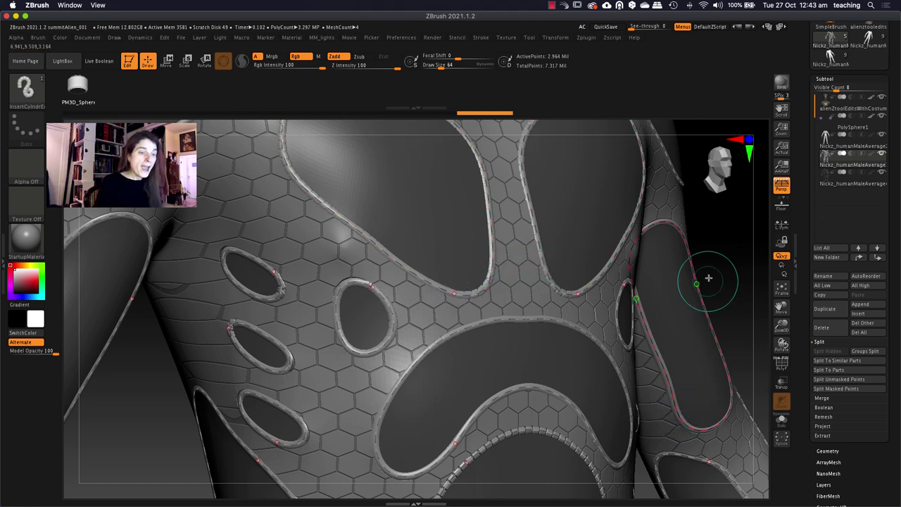
# Drop the border curves from the panels and clear the mask left by the inserted trim
pyautogui.press('f')
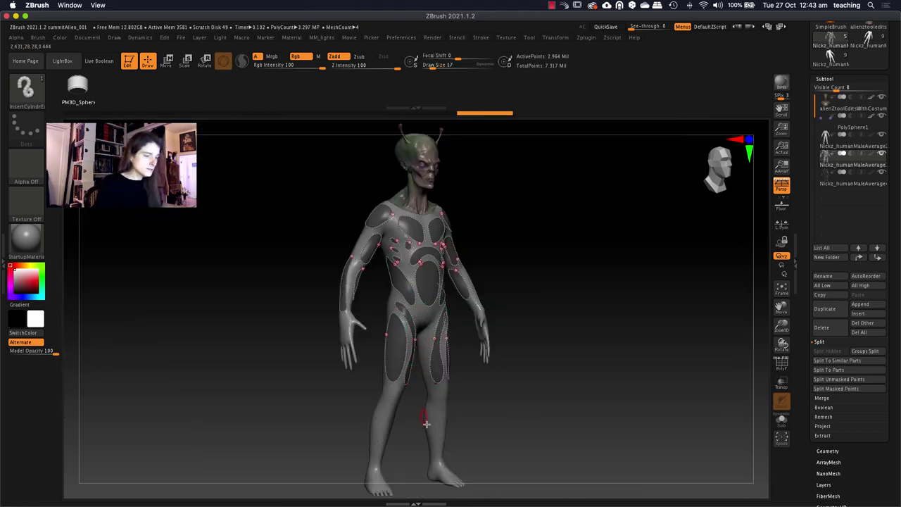
pyautogui.click(443, 421)
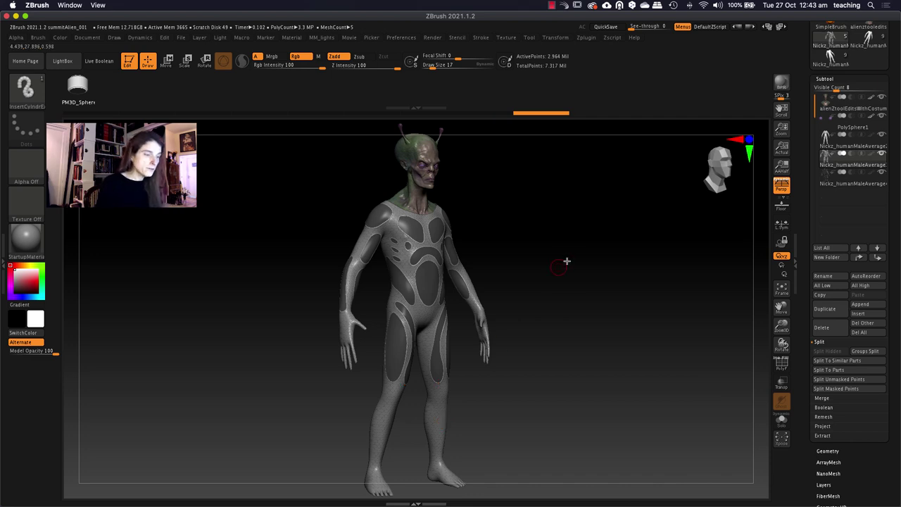
pyautogui.moveTo(566, 261); pyautogui.dragTo(528, 260)
pyautogui.press('f')
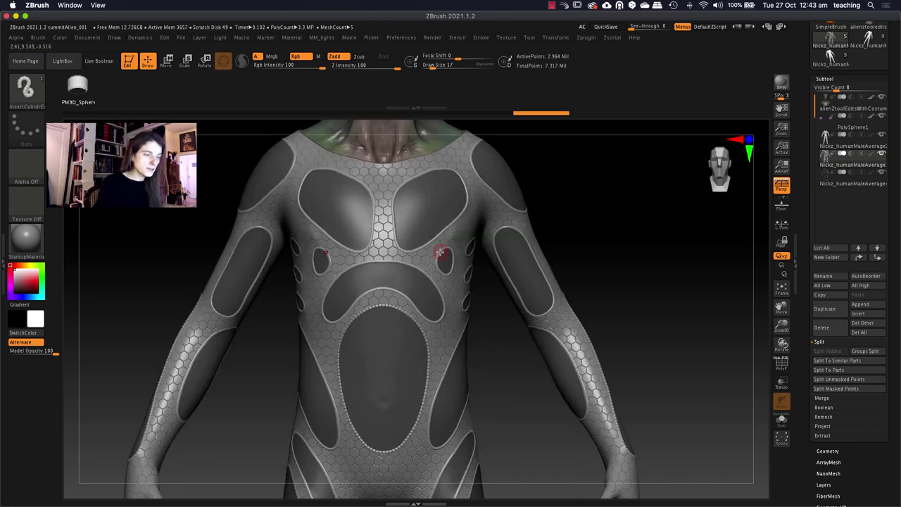
pyautogui.moveTo(555, 207)
pyautogui.keyDown('ctrl'); pyautogui.mouseDown()
pyautogui.moveTo(555, 221)
pyautogui.moveTo(570, 220)
pyautogui.moveTo(556, 223)
pyautogui.mouseUp(); pyautogui.keyUp('ctrl')
# Make the hexagon-textured suit the active subtool and frame its mesh borders with curves
pyautogui.keyDown('alt'); pyautogui.click(401, 165); pyautogui.keyUp('alt')
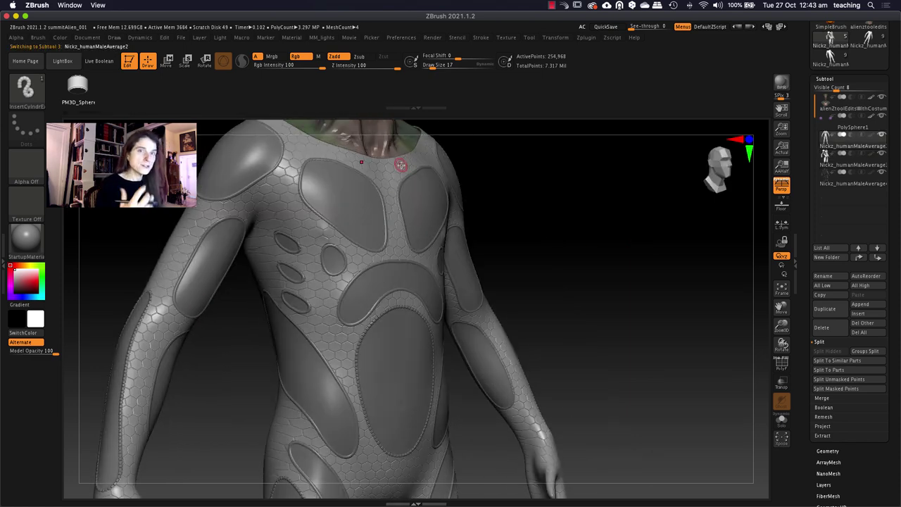
pyautogui.moveTo(533, 231); pyautogui.dragTo(561, 289)
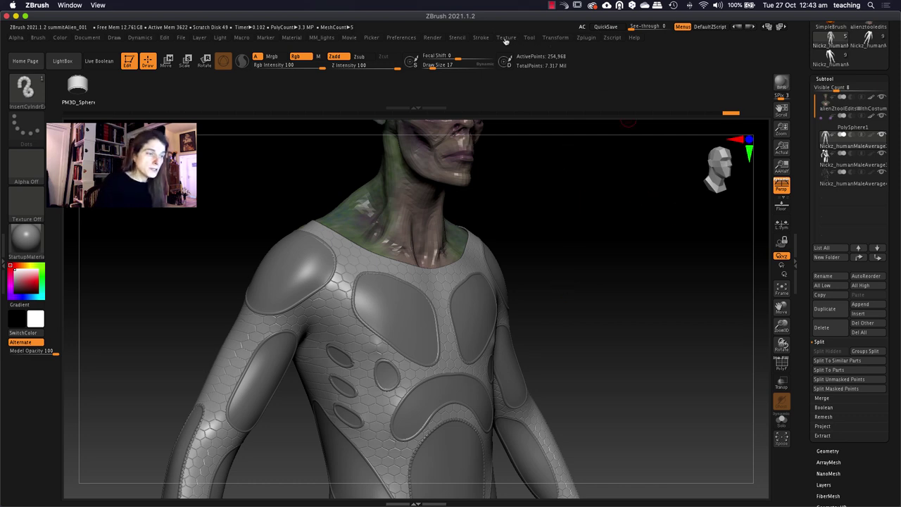
pyautogui.click(483, 39)
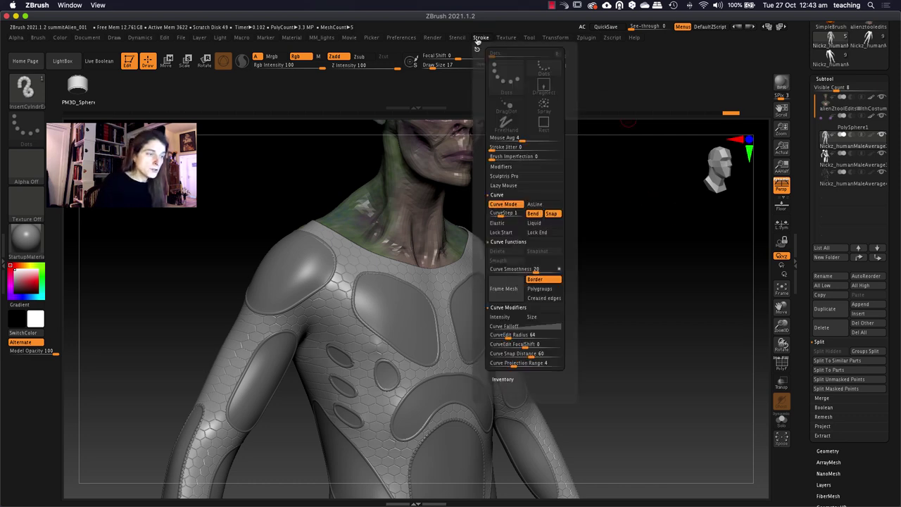
pyautogui.click(514, 289)
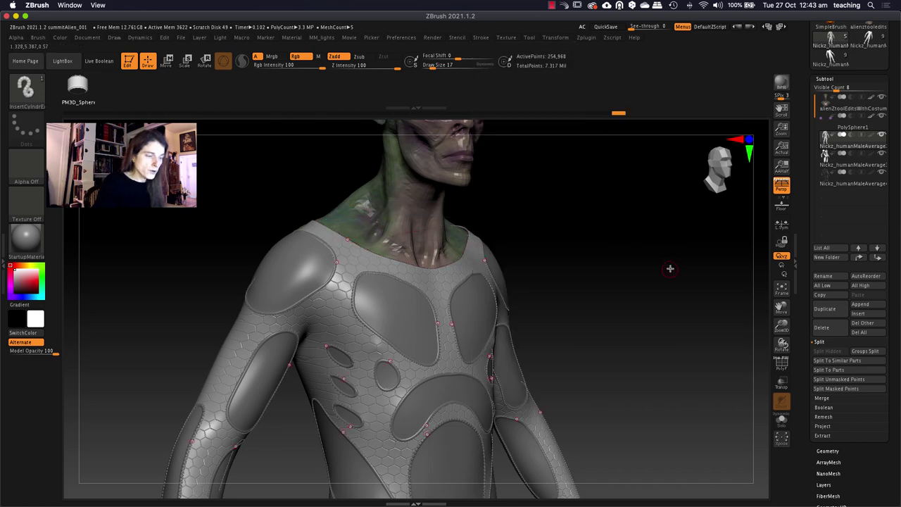
pyautogui.moveTo(644, 261); pyautogui.dragTo(625, 236)
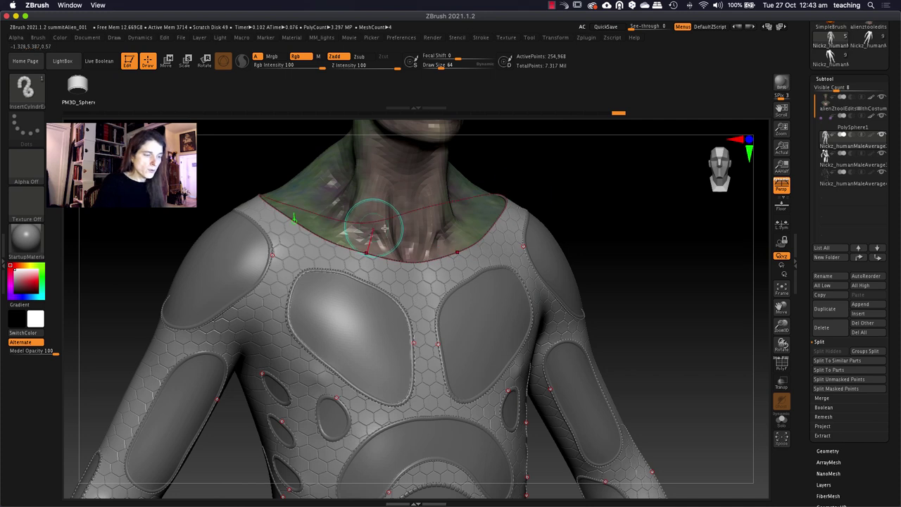
# Solo the suit and examine the curves framed around its neckline and panel openings
pyautogui.click(781, 419)
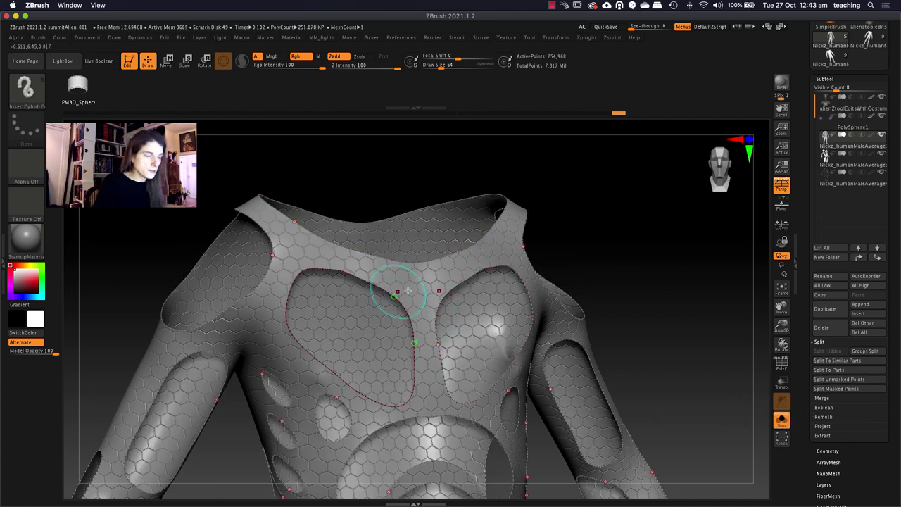
pyautogui.press('[')
pyautogui.press('[')
pyautogui.press('[')
pyautogui.press('[')
pyautogui.press('[')
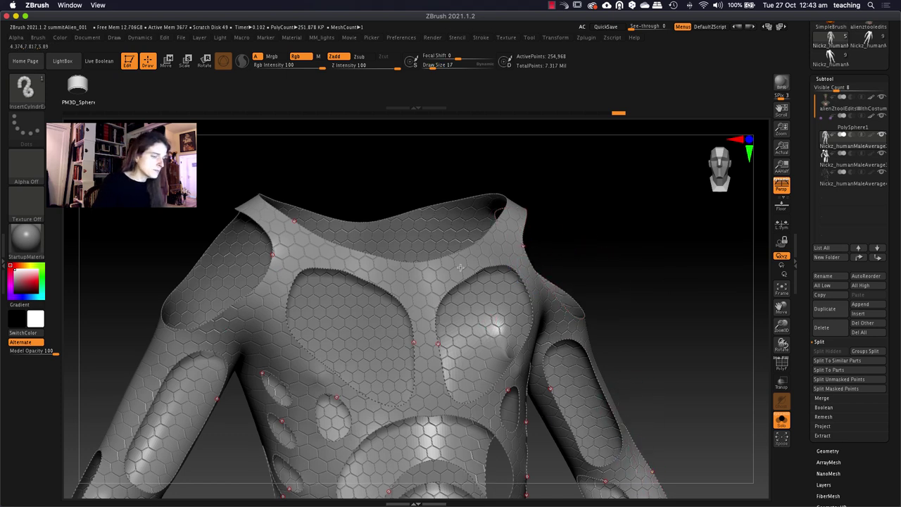
pyautogui.keyDown('ctrl'); pyautogui.moveTo(492, 322); pyautogui.dragTo(460, 267, button='right'); pyautogui.keyUp('ctrl')
pyautogui.press(']')
pyautogui.press(']')
pyautogui.press(']')
pyautogui.press(']')
pyautogui.press(']')
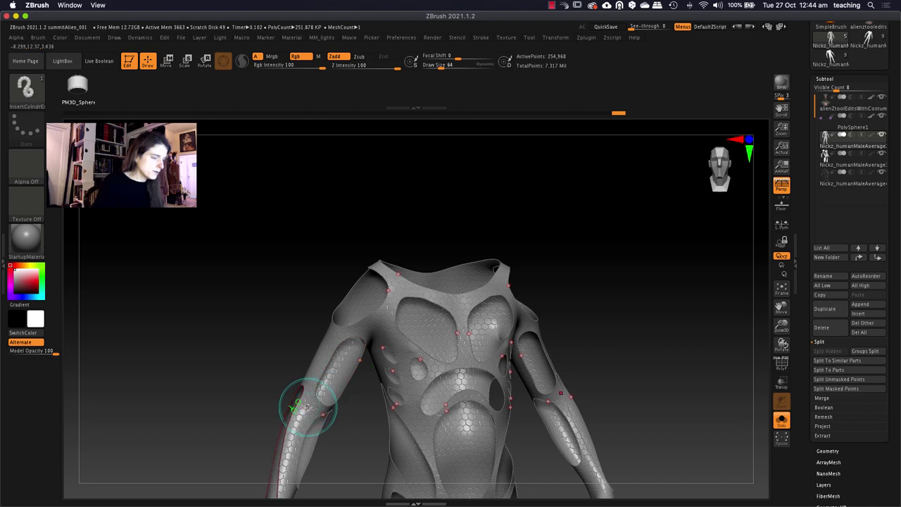
# Try inserting cylinder trim along every framed border of the suit, and undo it
pyautogui.click(308, 407)
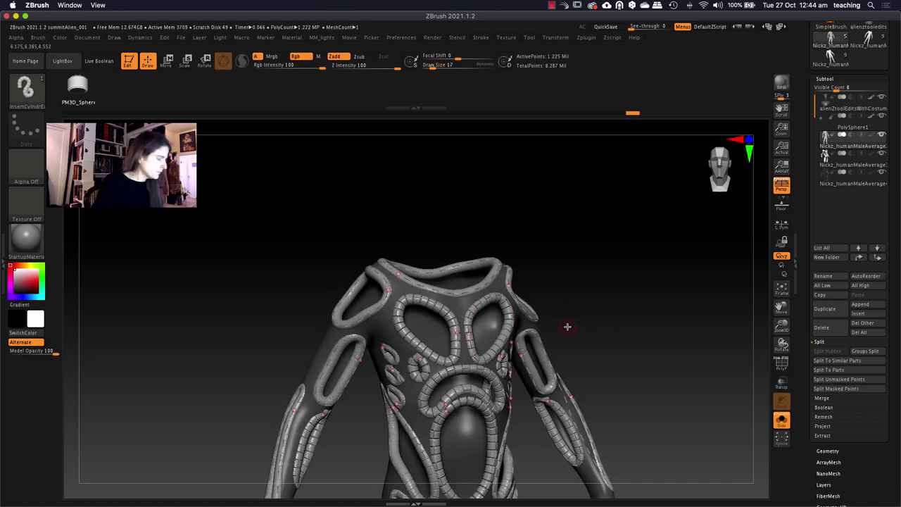
pyautogui.hotkey('ctrl', 'z')
pyautogui.hotkey('ctrl', 'z')
pyautogui.keyDown('ctrl'); pyautogui.moveTo(571, 275); pyautogui.dragTo(548, 244, button='right'); pyautogui.keyUp('ctrl')
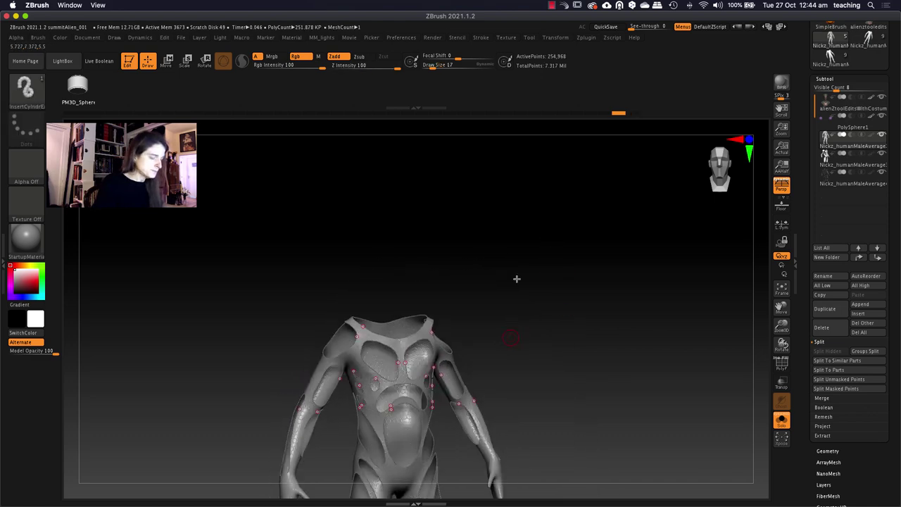
pyautogui.keyDown('alt'); pyautogui.moveTo(517, 280); pyautogui.dragTo(504, 190, button='right'); pyautogui.keyUp('alt')
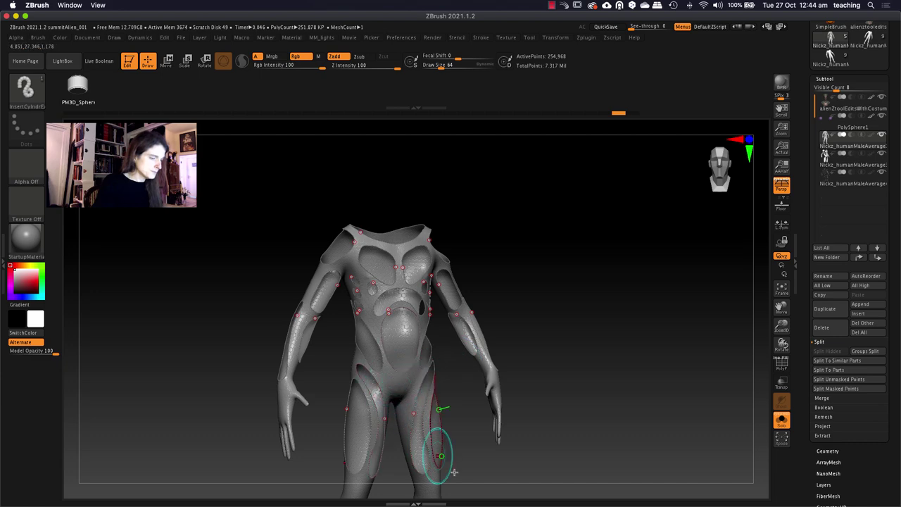
# Drop the framed border curves from the suit
pyautogui.moveTo(458, 458); pyautogui.dragTo(514, 243)
pyautogui.click(452, 393)
pyautogui.keyDown('alt'); pyautogui.moveTo(621, 241); pyautogui.dragTo(645, 409); pyautogui.keyUp('alt')
pyautogui.keyDown('ctrl'); pyautogui.moveTo(579, 267); pyautogui.dragTo(603, 412, button='right'); pyautogui.keyUp('ctrl')
pyautogui.keyDown('alt'); pyautogui.moveTo(456, 233); pyautogui.dragTo(561, 457, button='right'); pyautogui.keyUp('alt')
pyautogui.keyDown('alt'); pyautogui.moveTo(477, 198); pyautogui.dragTo(466, 320, button='right'); pyautogui.keyUp('alt')
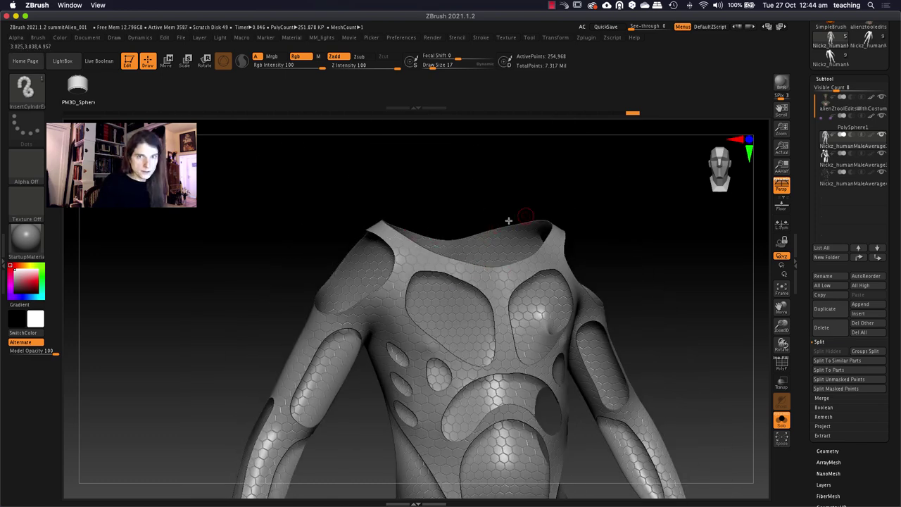
# Display the suit's polyframe around the neckline and switch off its hexagon surface noise
pyautogui.scroll(5, 465, 204)
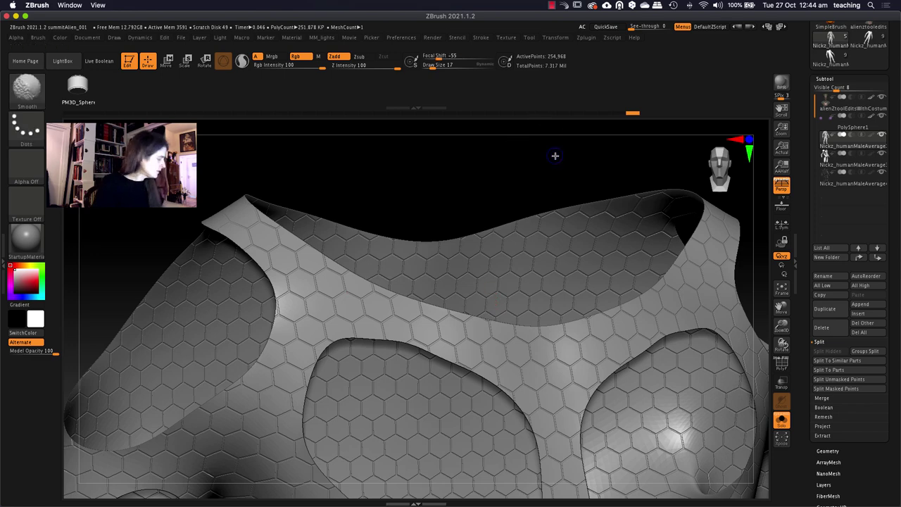
pyautogui.hotkey('shift', 'f')
pyautogui.moveTo(560, 261)
pyautogui.mouseDown(button='right')
pyautogui.moveTo(543, 258)
pyautogui.moveTo(555, 260)
pyautogui.mouseUp(button='right')
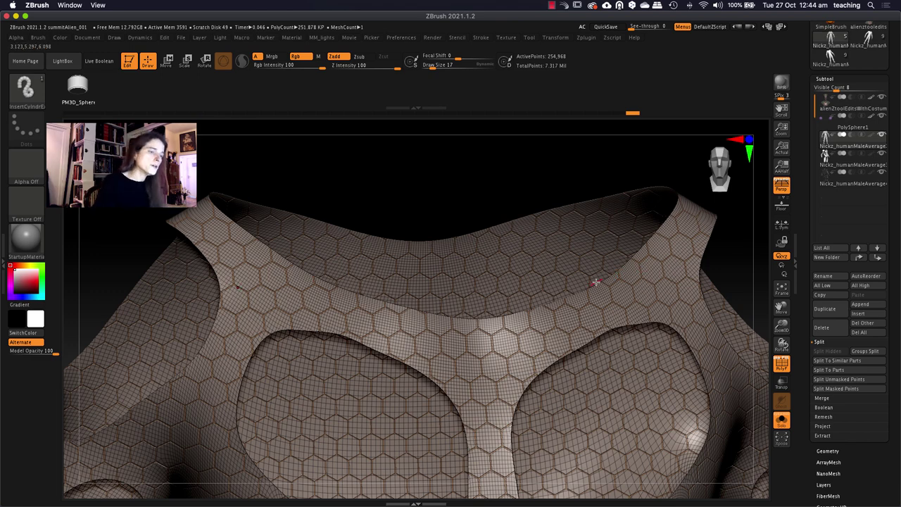
pyautogui.keyDown('ctrl'); pyautogui.moveTo(659, 357); pyautogui.dragTo(644, 355, button='right'); pyautogui.keyUp('ctrl')
pyautogui.scroll(3, 571, 355)
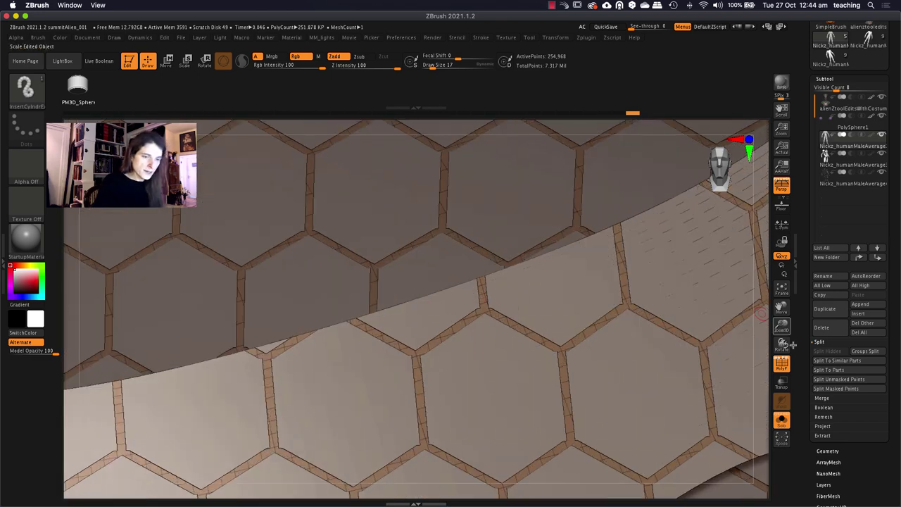
pyautogui.moveTo(808, 337); pyautogui.dragTo(807, 213)
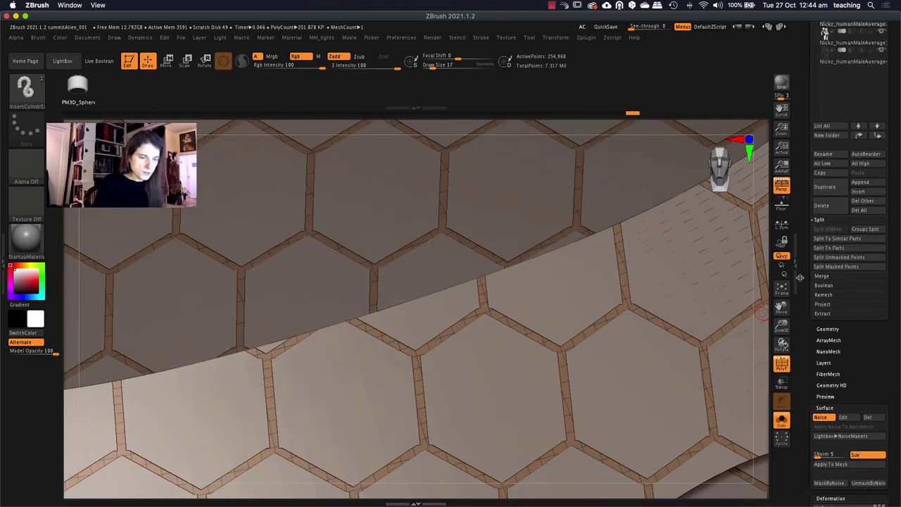
pyautogui.click(825, 421)
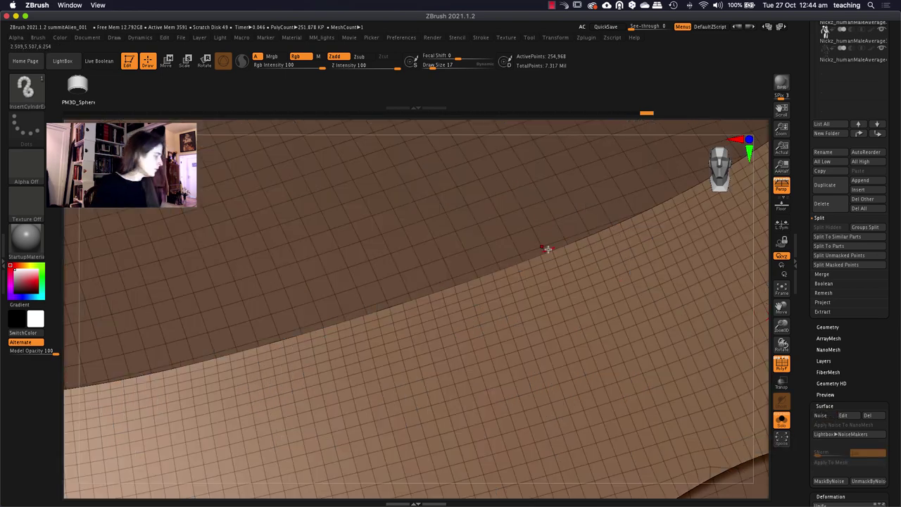
# Hide the edge loop along the suit's neckline border with the SelectLasso brush and return to the cylinder insert brush
pyautogui.press('b')
pyautogui.press('s')
pyautogui.press('i')
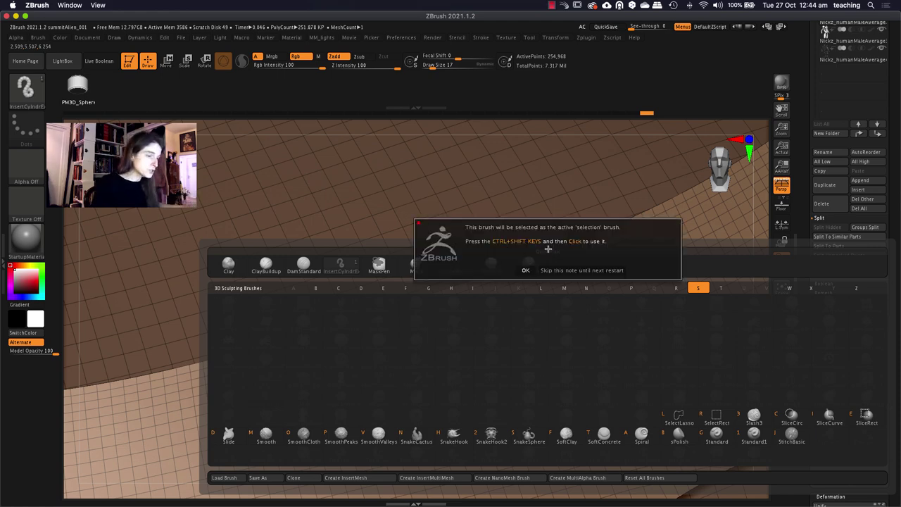
pyautogui.click(528, 269)
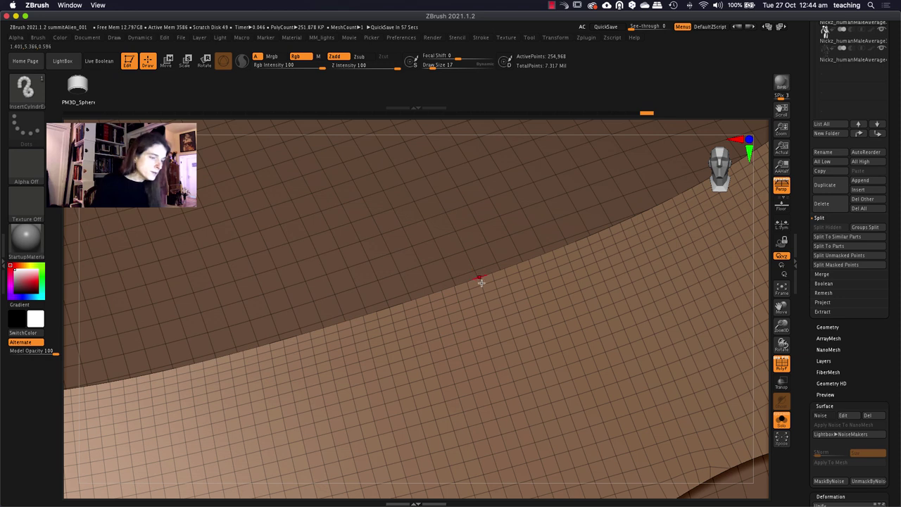
pyautogui.hotkey('ctrl', 'shift')
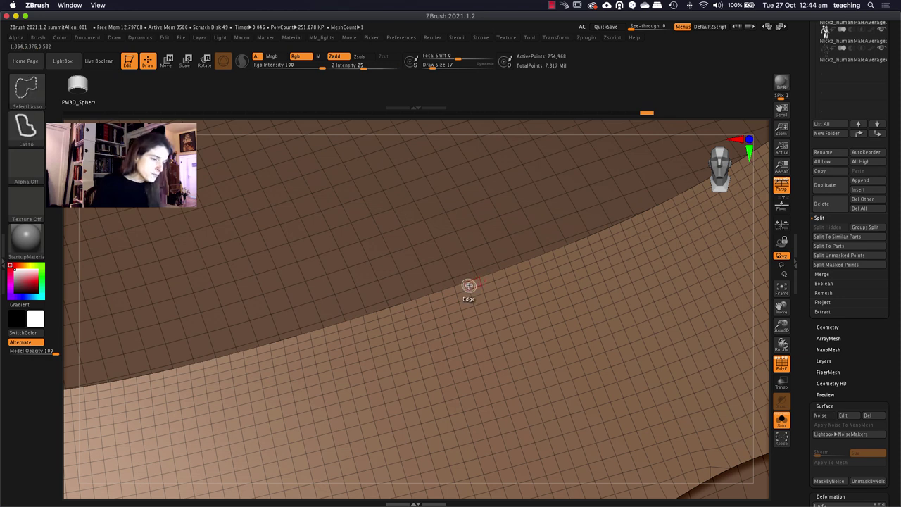
pyautogui.keyDown('ctrl'); pyautogui.keyDown('shift'); pyautogui.click(468, 285); pyautogui.keyUp('shift'); pyautogui.keyUp('ctrl')
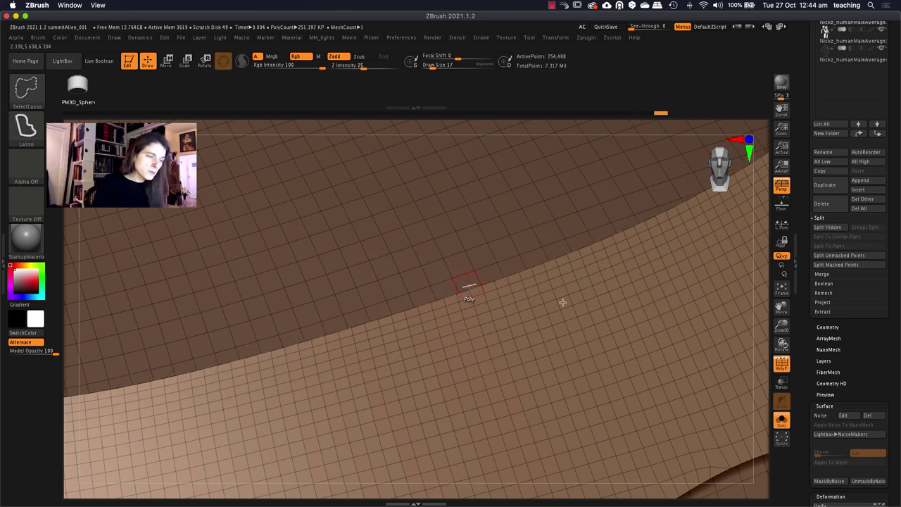
pyautogui.press('b')
pyautogui.press('i')
pyautogui.press('c')
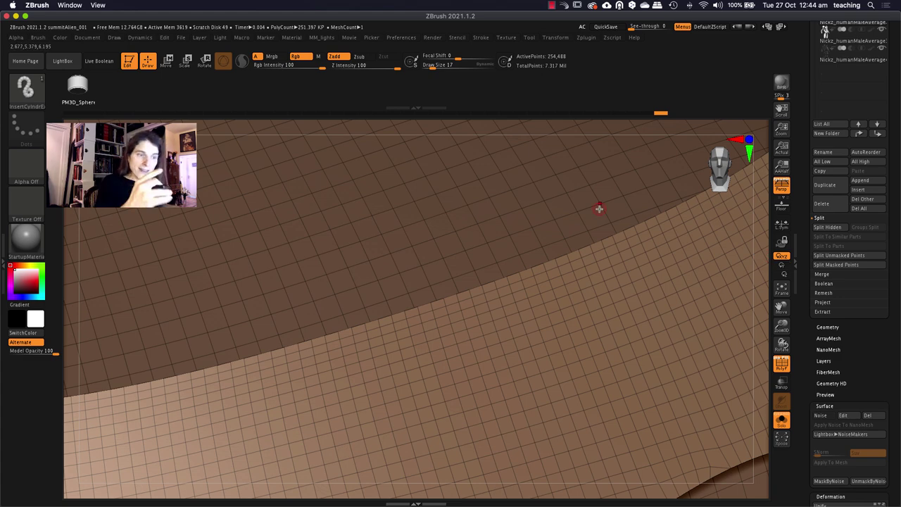
# Assign a new polygroup to the visible part of the suit
pyautogui.moveTo(876, 378); pyautogui.dragTo(871, 271)
pyautogui.click(834, 124)
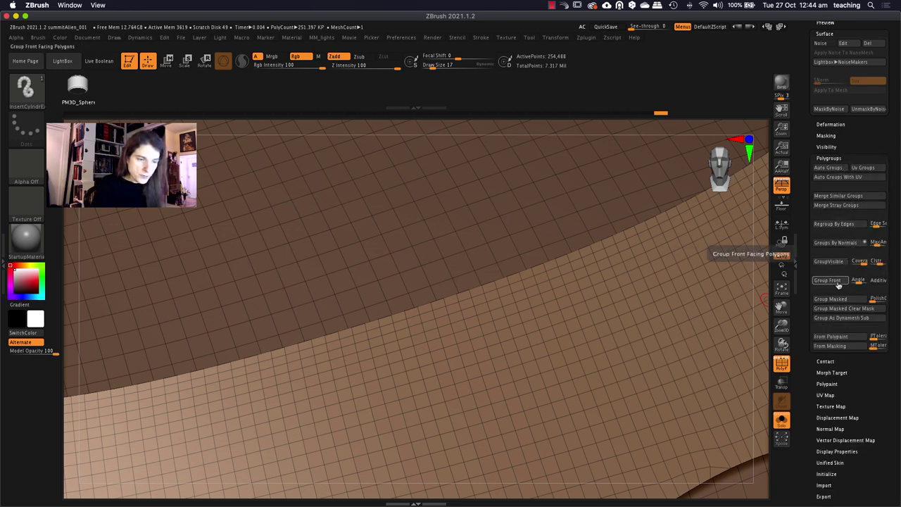
pyautogui.click(837, 283)
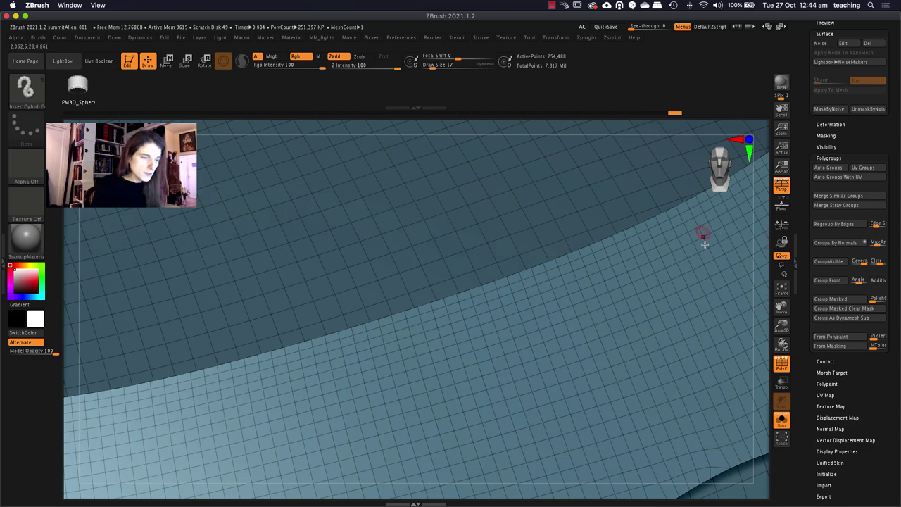
# Bring back the hidden geometry, make SelectRect the selection brush and isolate the neckline loop's polygroup
pyautogui.press('f')
pyautogui.keyDown('alt'); pyautogui.moveTo(581, 182); pyautogui.dragTo(582, 251, button='right'); pyautogui.keyUp('alt')
pyautogui.moveTo(582, 251); pyautogui.dragTo(553, 329)
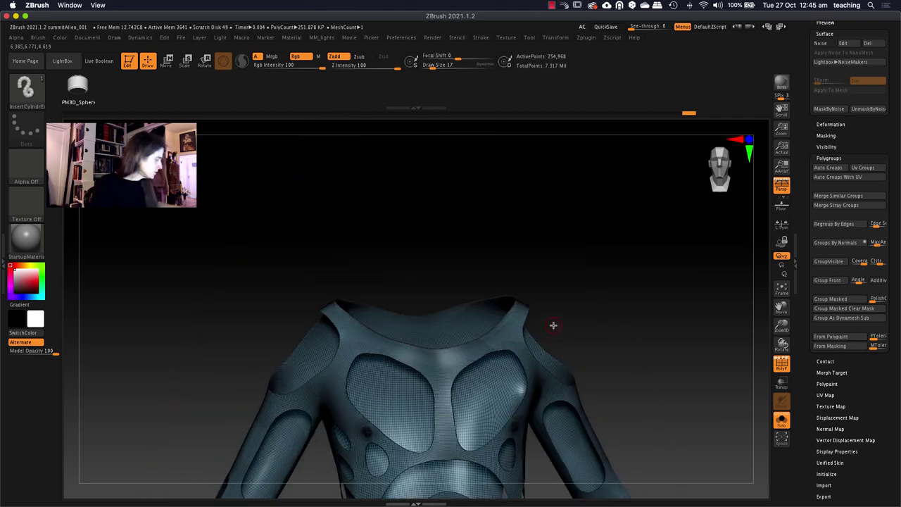
pyautogui.hotkey('ctrl', 'shift')
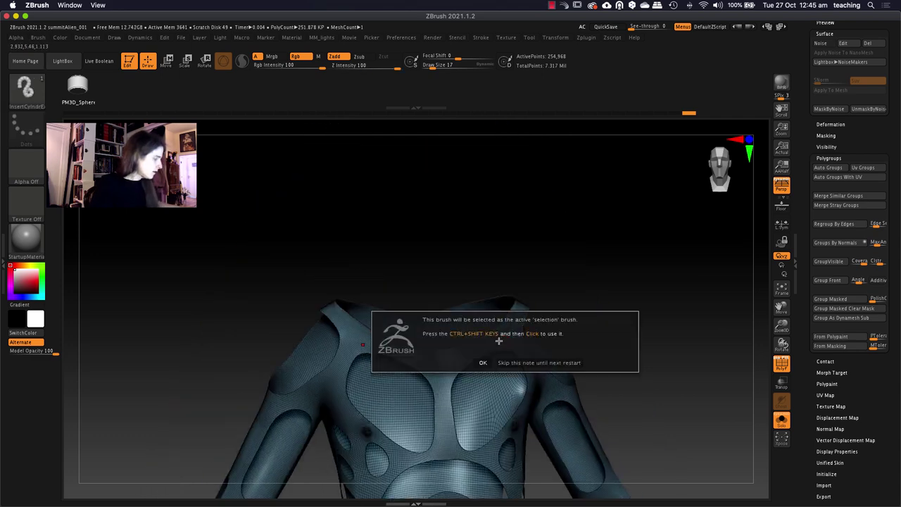
pyautogui.click(496, 363)
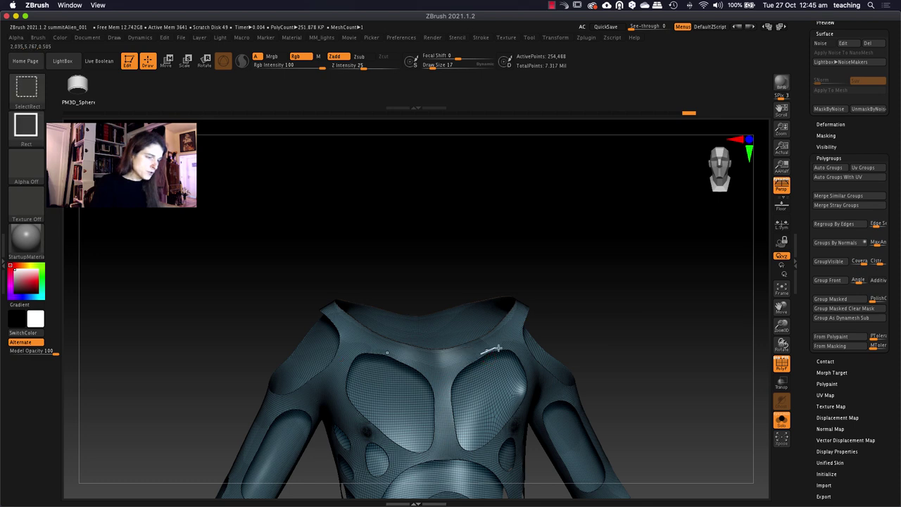
pyautogui.keyDown('ctrl'); pyautogui.keyDown('shift'); pyautogui.click(498, 347); pyautogui.keyUp('shift'); pyautogui.keyUp('ctrl')
pyautogui.moveTo(513, 331)
pyautogui.mouseDown()
pyautogui.moveTo(629, 364)
pyautogui.moveTo(662, 323)
pyautogui.moveTo(654, 348)
pyautogui.moveTo(630, 344)
pyautogui.mouseUp()
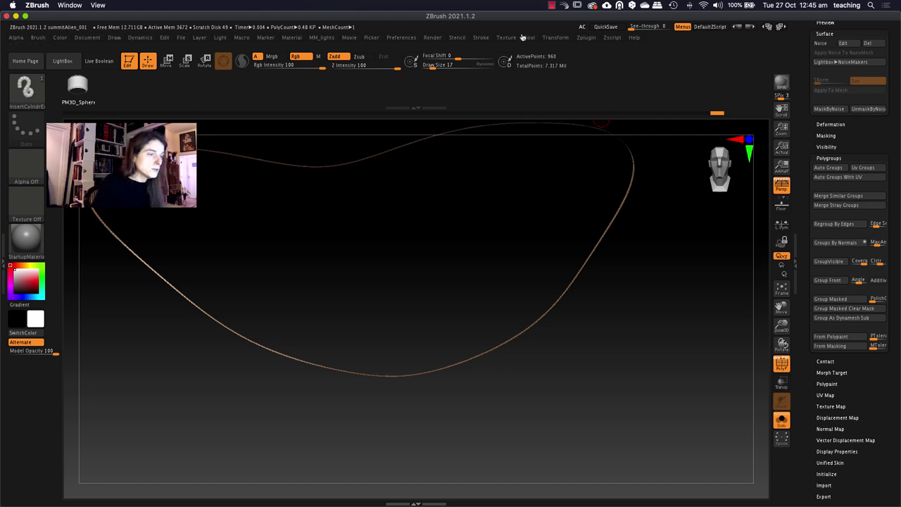
# Set mesh framing to Polygroups instead of Border, unhide the whole suit and frame the neckline loop with a curve
pyautogui.click(482, 38)
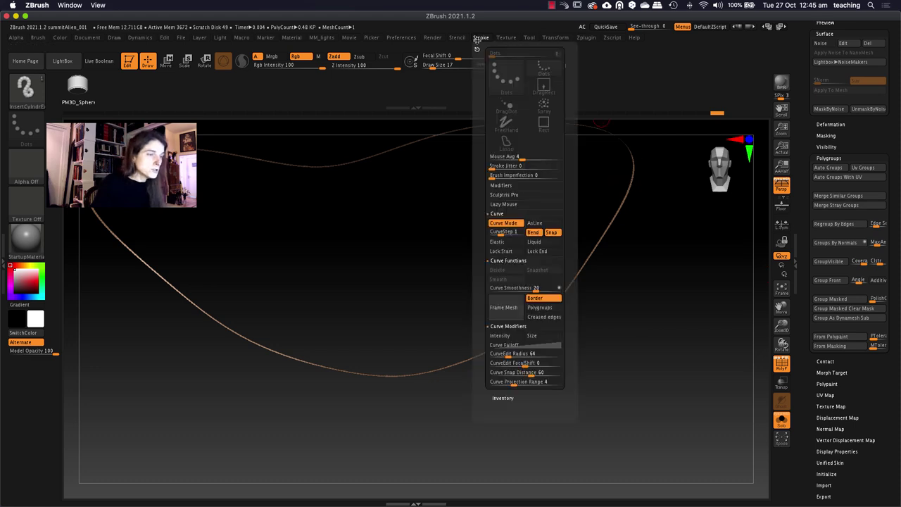
pyautogui.click(548, 308)
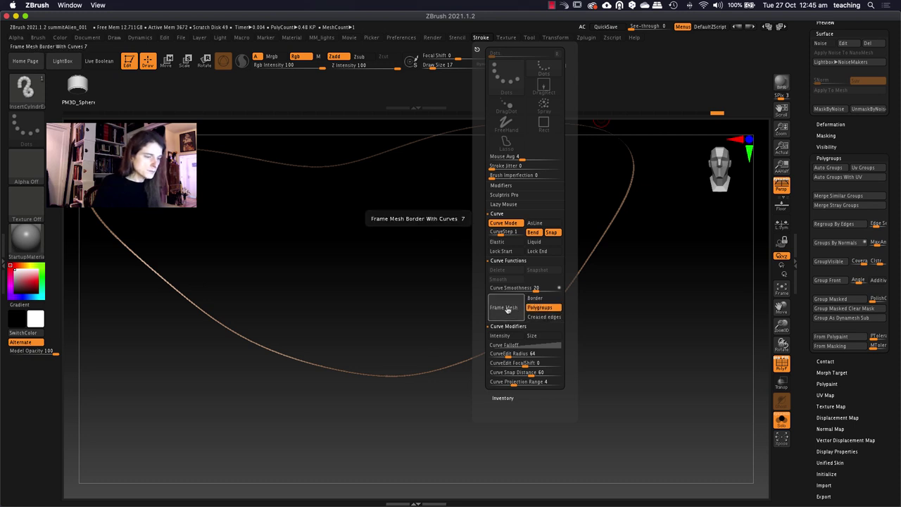
pyautogui.rightClick(392, 261)
pyautogui.keyDown('ctrl'); pyautogui.moveTo(428, 260); pyautogui.dragTo(613, 337, button='right'); pyautogui.keyUp('ctrl')
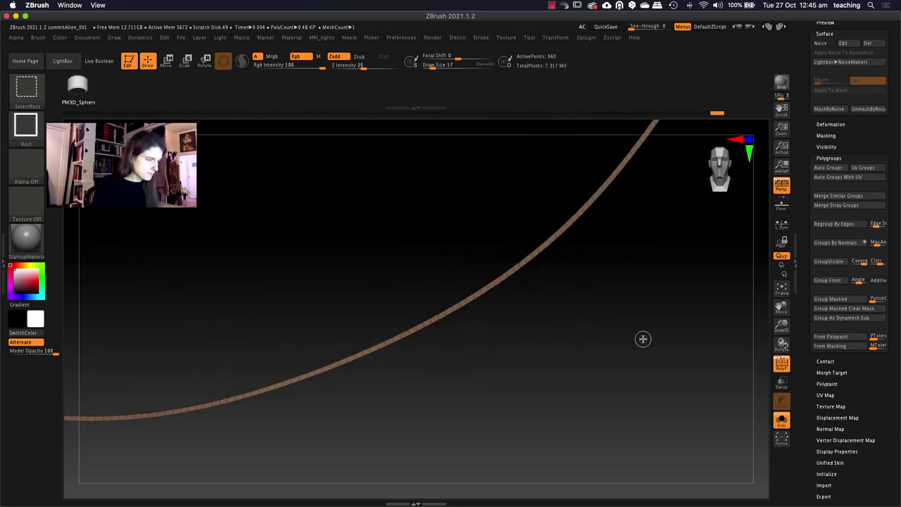
pyautogui.keyDown('ctrl'); pyautogui.keyDown('shift'); pyautogui.click(643, 338); pyautogui.keyUp('shift'); pyautogui.keyUp('ctrl')
pyautogui.click(483, 38)
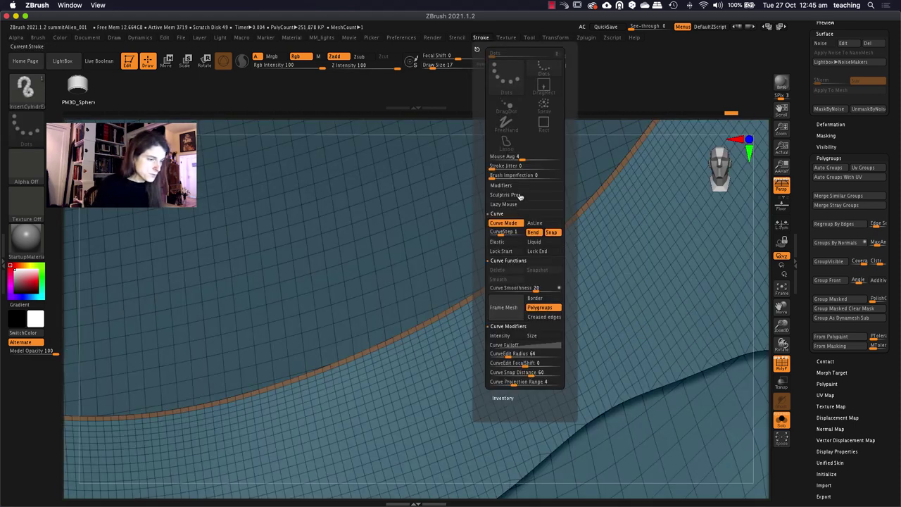
pyautogui.click(501, 301)
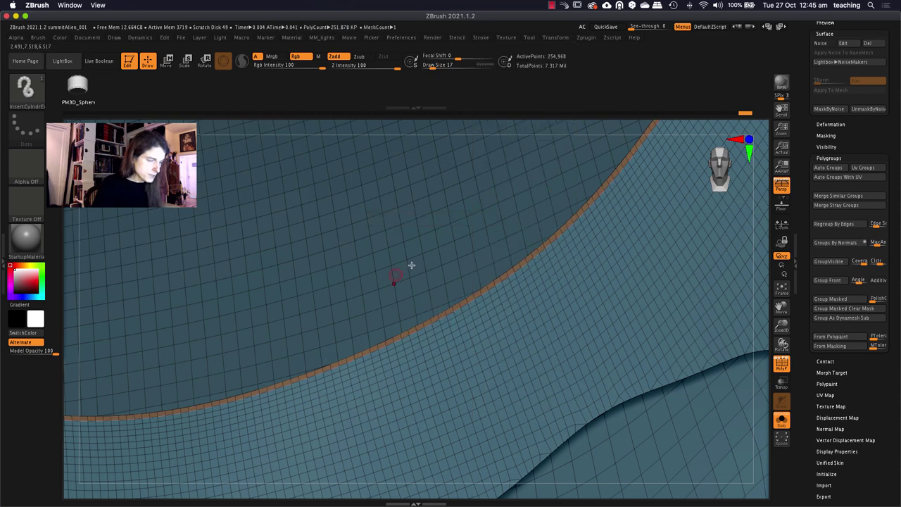
# Insert a cylinder tube along the neckline curve and turn off the polyframe display
pyautogui.moveTo(474, 271); pyautogui.dragTo(612, 253, button='right')
pyautogui.keyDown('alt'); pyautogui.moveTo(470, 350); pyautogui.dragTo(518, 242, button='right'); pyautogui.keyUp('alt')
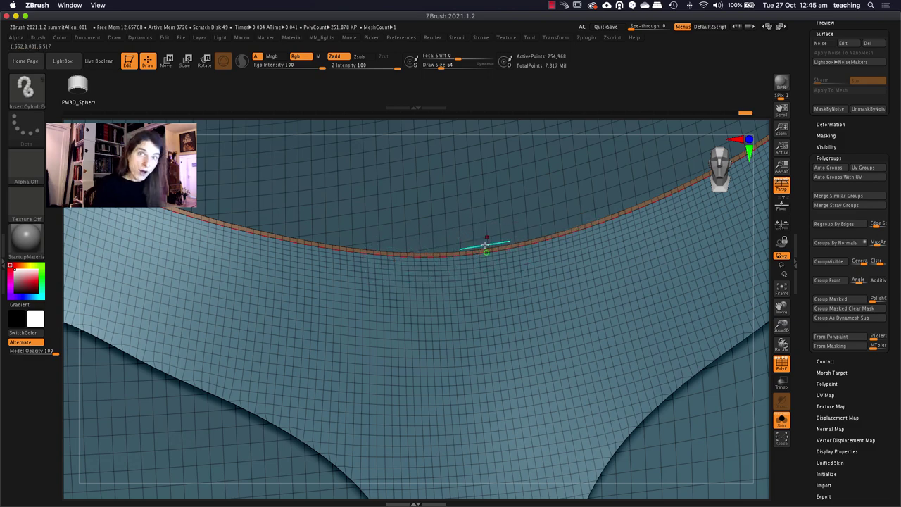
pyautogui.keyDown('ctrl'); pyautogui.moveTo(536, 267); pyautogui.dragTo(523, 274, button='right'); pyautogui.keyUp('ctrl')
pyautogui.moveTo(551, 338)
pyautogui.mouseDown(button='right')
pyautogui.moveTo(556, 422)
pyautogui.moveTo(561, 415)
pyautogui.mouseUp(button='right')
pyautogui.click(520, 325)
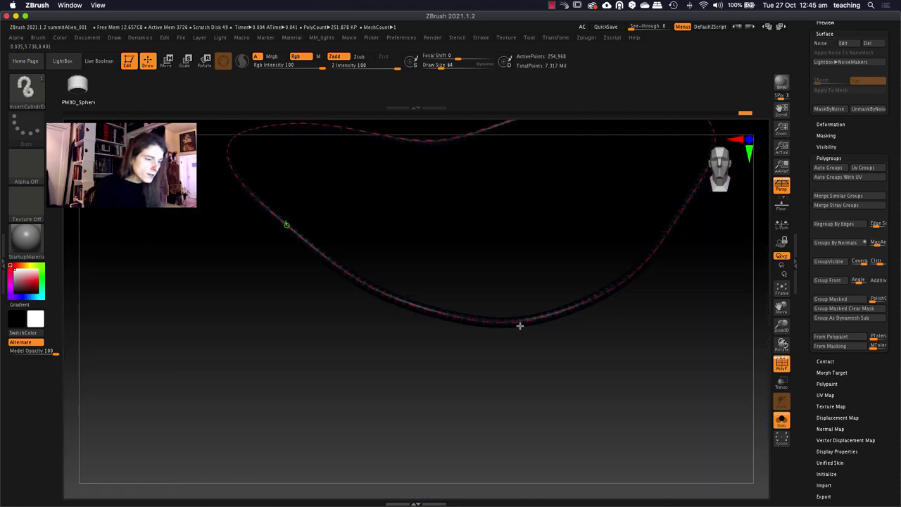
pyautogui.press('shift')
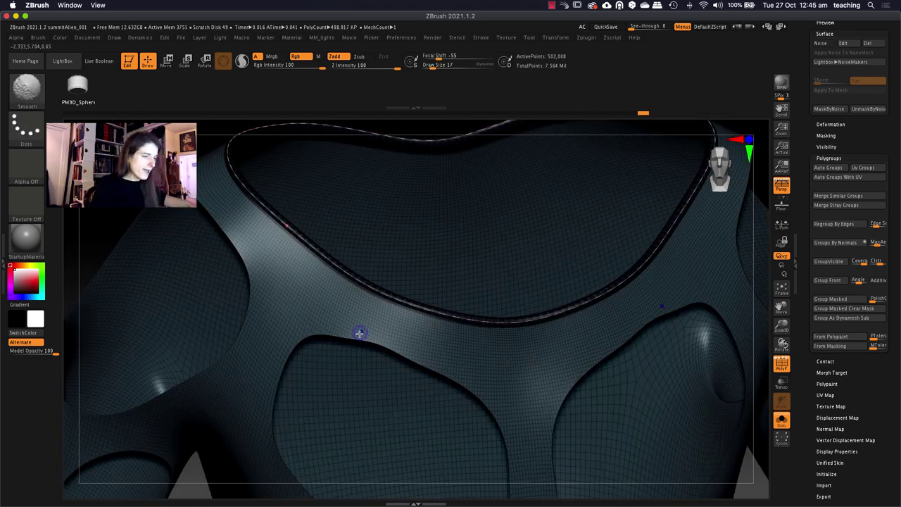
pyautogui.hotkey('shift', 'f')
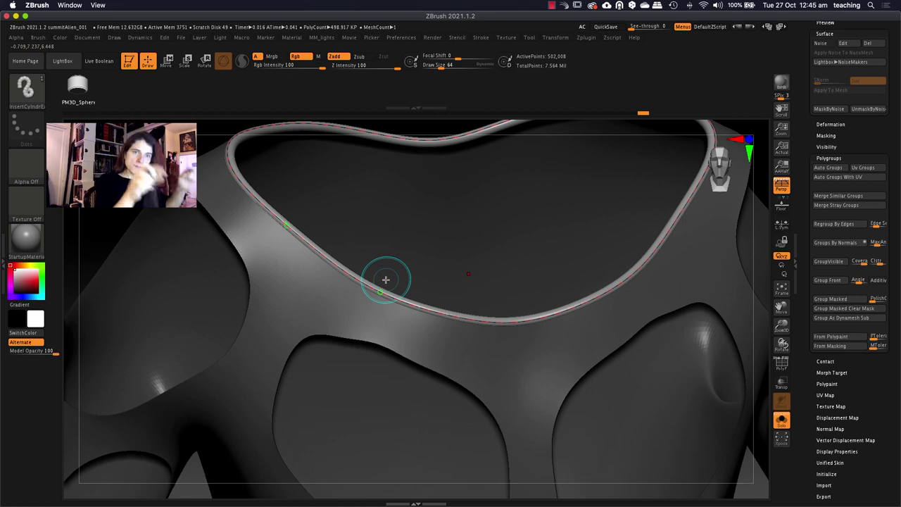
# Reduce the insert brush's draw size and adjust its imbed depth for the neckline tube
pyautogui.press('[')
pyautogui.press('[')
pyautogui.press('[')
pyautogui.press('[')
pyautogui.press('[')
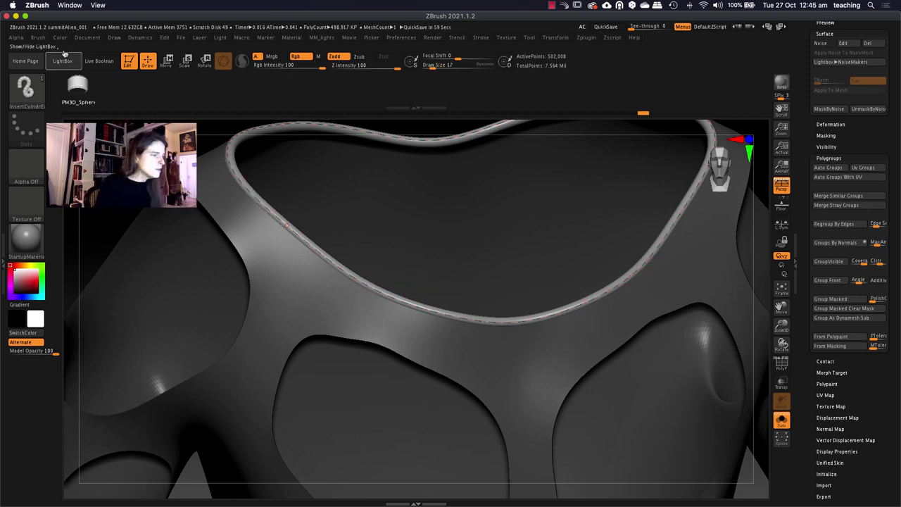
pyautogui.click(39, 37)
pyautogui.moveTo(65, 276); pyautogui.dragTo(68, 262)
pyautogui.click(99, 250)
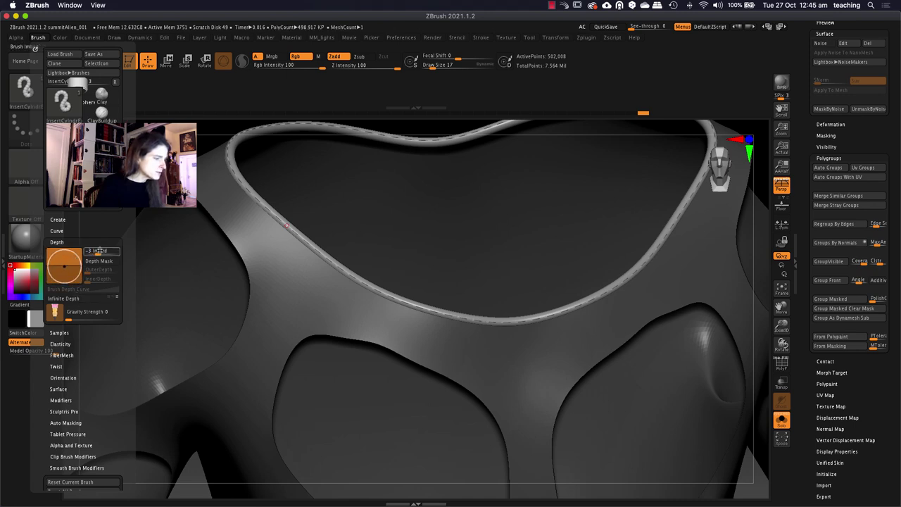
pyautogui.click(399, 283)
# Set the draw size to 48 and update the neckline tube to a thicker segmented trim
pyautogui.press('space')
pyautogui.click(127, 203)
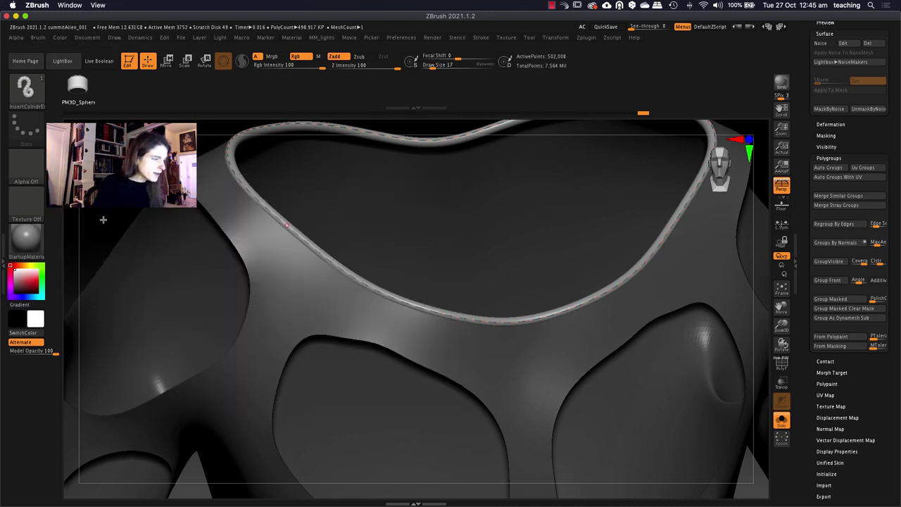
pyautogui.press('space')
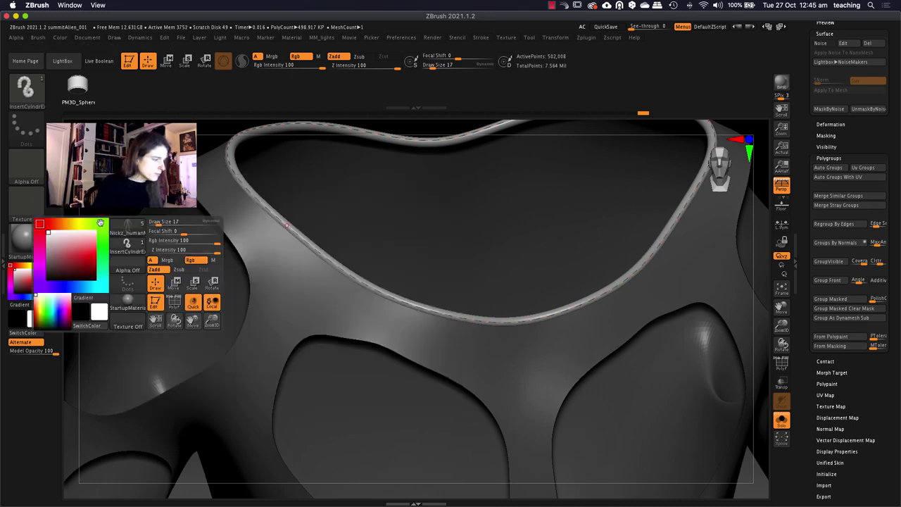
pyautogui.click(169, 222)
pyautogui.click(313, 247)
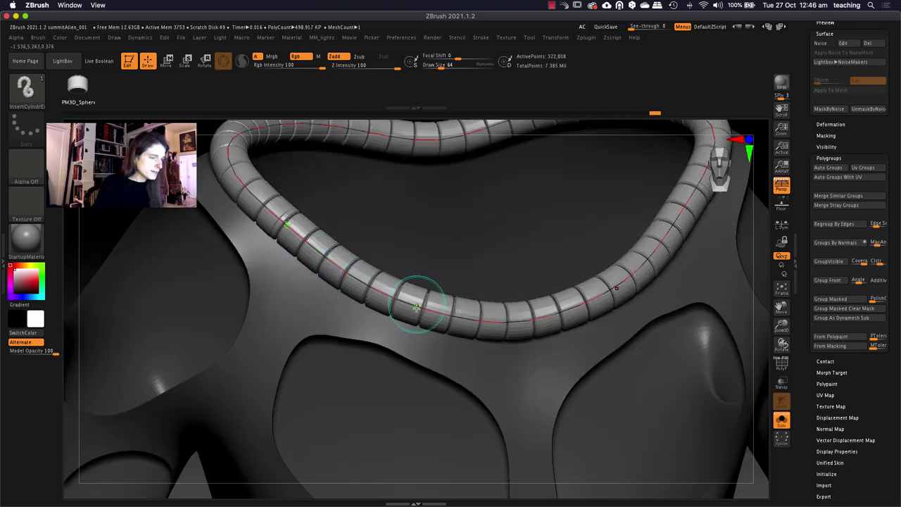
pyautogui.moveTo(366, 340)
pyautogui.keyDown('ctrl'); pyautogui.mouseDown(button='right')
pyautogui.moveTo(357, 303)
pyautogui.moveTo(382, 295)
pyautogui.moveTo(394, 253)
pyautogui.mouseUp(button='right'); pyautogui.keyUp('ctrl')
pyautogui.press('space')
pyautogui.click(619, 244)
pyautogui.moveTo(618, 243); pyautogui.dragTo(609, 243)
pyautogui.click(462, 261)
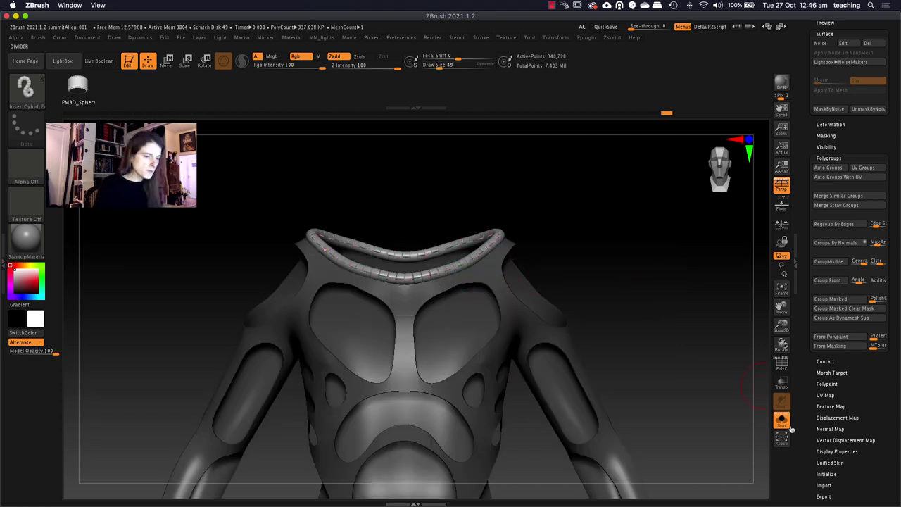
# Show the whole alien again by leaving Solo mode and turn the hexagon surface noise back on for the suit
pyautogui.click(781, 420)
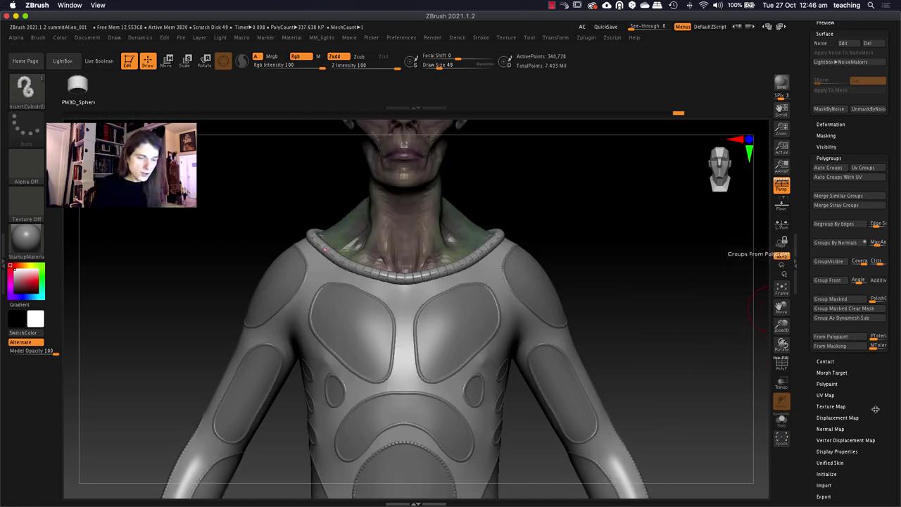
pyautogui.moveTo(877, 397); pyautogui.dragTo(876, 386)
pyautogui.scroll(5, 852, 413)
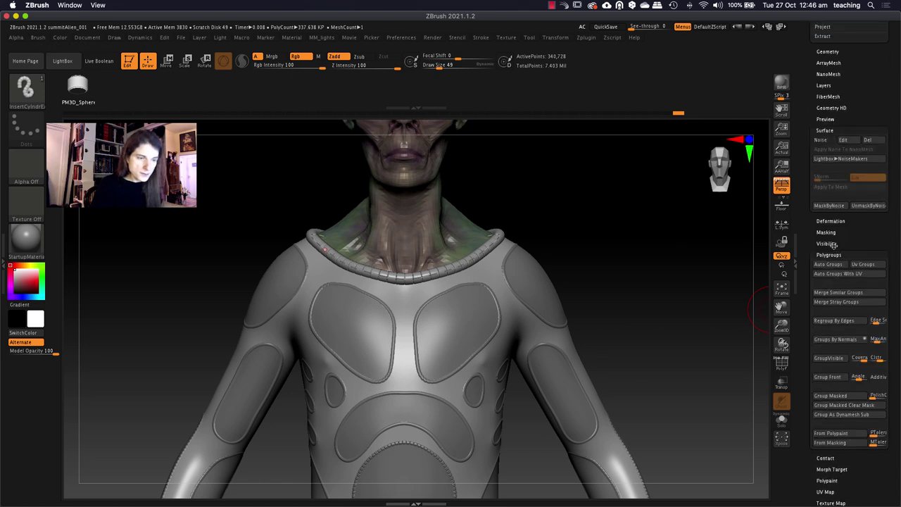
pyautogui.click(820, 139)
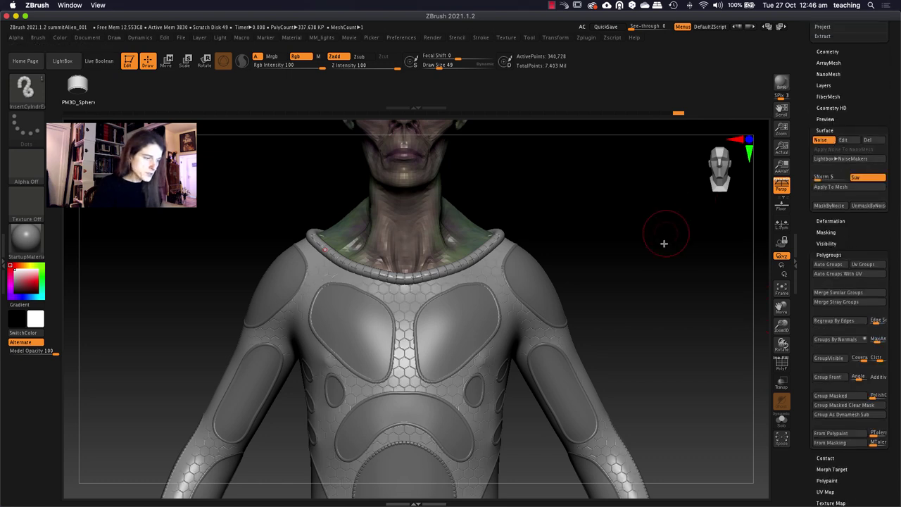
pyautogui.moveTo(676, 234); pyautogui.dragTo(684, 243)
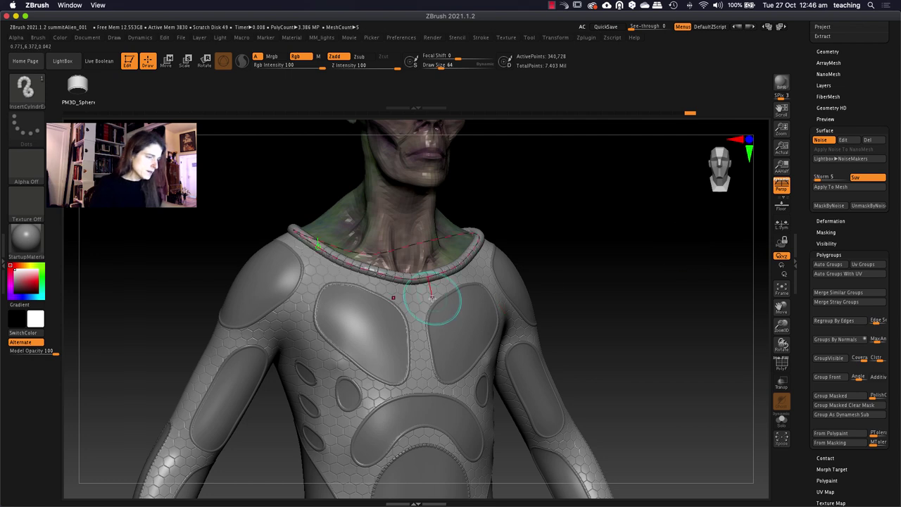
pyautogui.press('[')
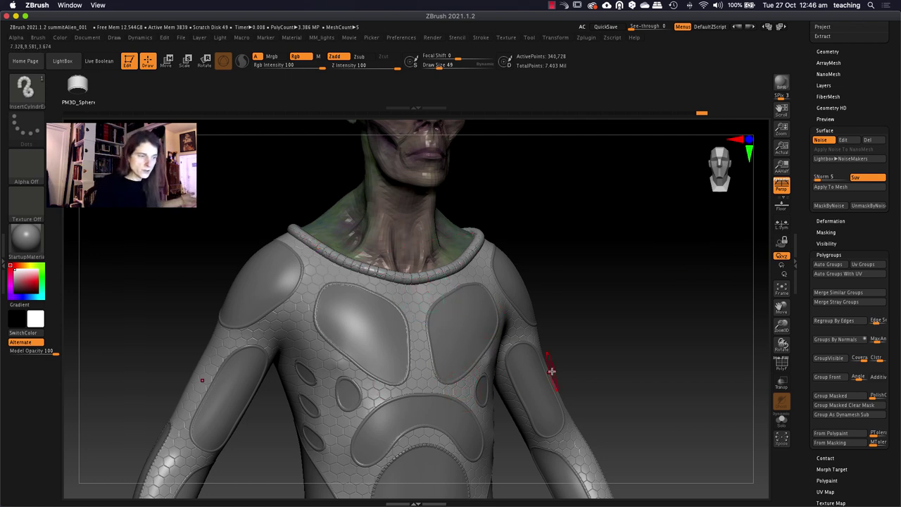
# Isolate the suit's polygroup and split the hidden neckline tube off into its own subtool with Split Hidden
pyautogui.hotkey('ctrl', 'shift')
pyautogui.keyDown('ctrl'); pyautogui.keyDown('shift'); pyautogui.click(425, 301); pyautogui.keyUp('shift'); pyautogui.keyUp('ctrl')
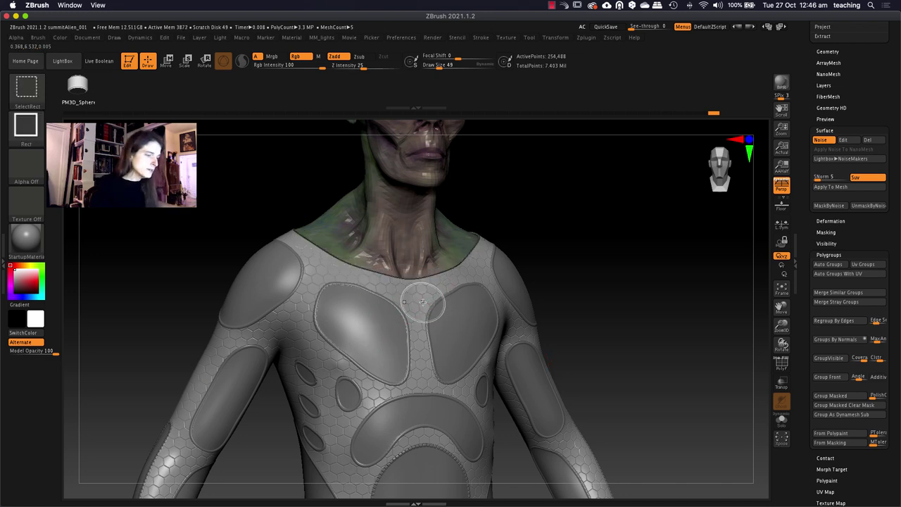
pyautogui.moveTo(648, 267); pyautogui.dragTo(639, 272)
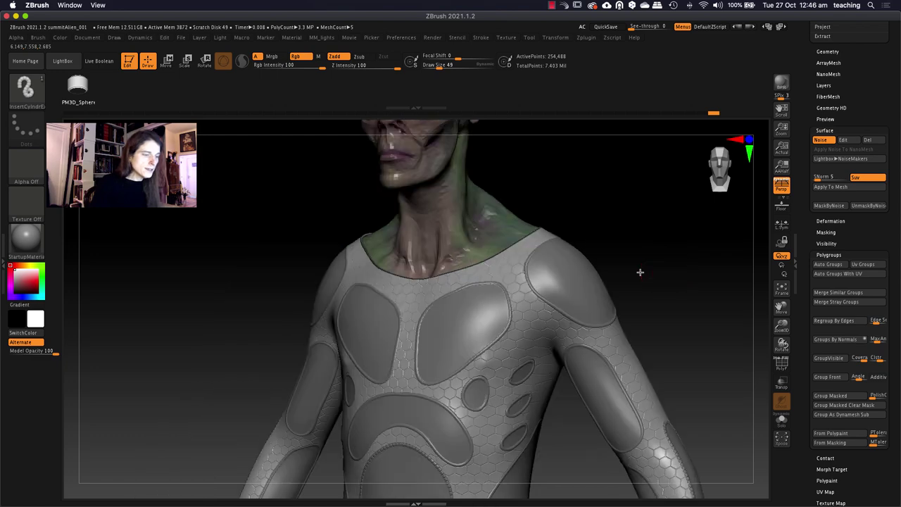
pyautogui.hotkey('shift', 'f')
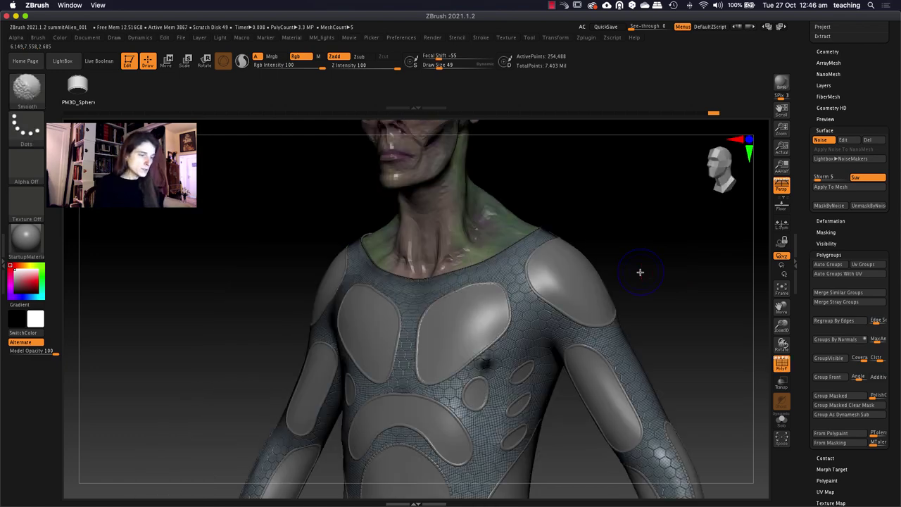
pyautogui.hotkey('shift', 'f')
pyautogui.scroll(10, 809, 181)
pyautogui.scroll(-5, 809, 181)
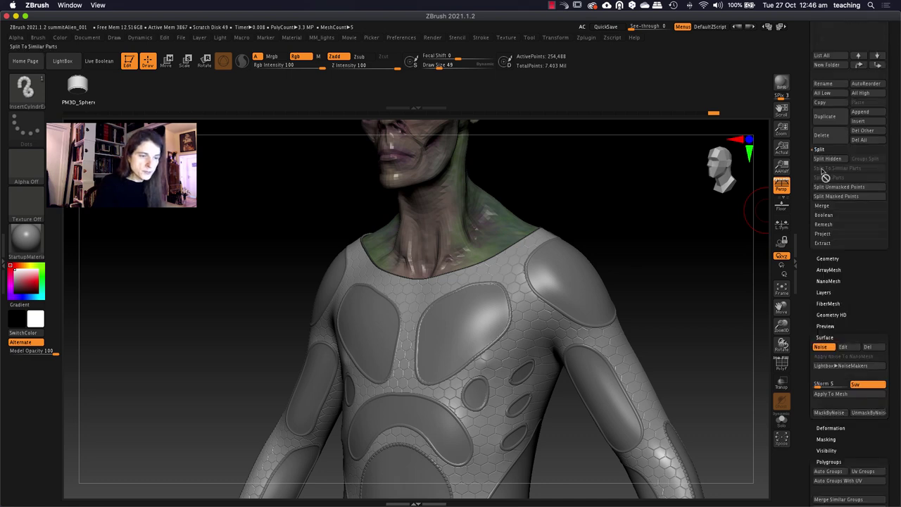
pyautogui.click(814, 163)
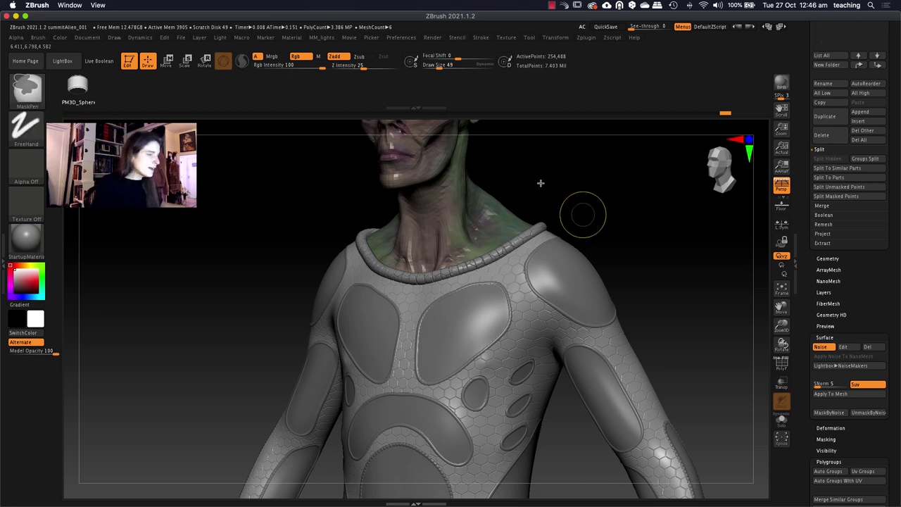
# Subdivide the suit mesh twice and apply the hexagon surface noise to its geometry
pyautogui.hotkey('ctrl', 'd')
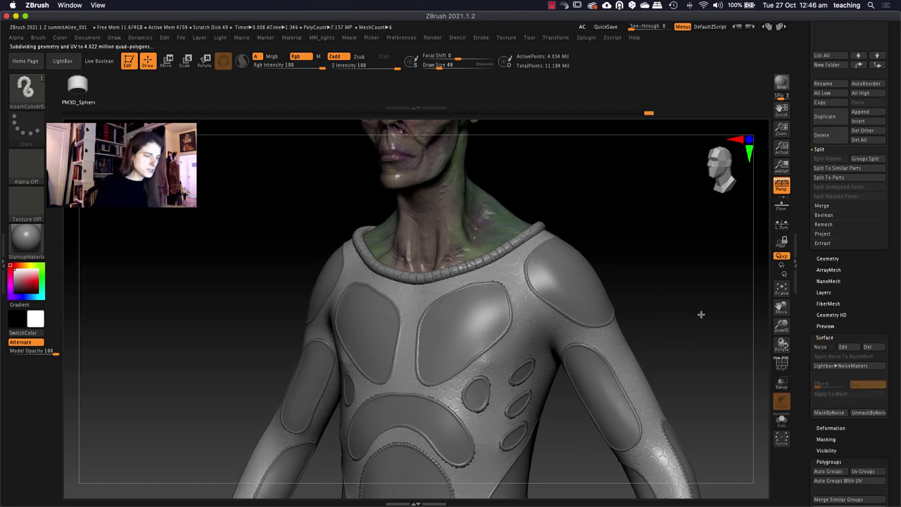
pyautogui.keyDown('shift'); pyautogui.moveTo(683, 311); pyautogui.dragTo(700, 314); pyautogui.keyUp('shift')
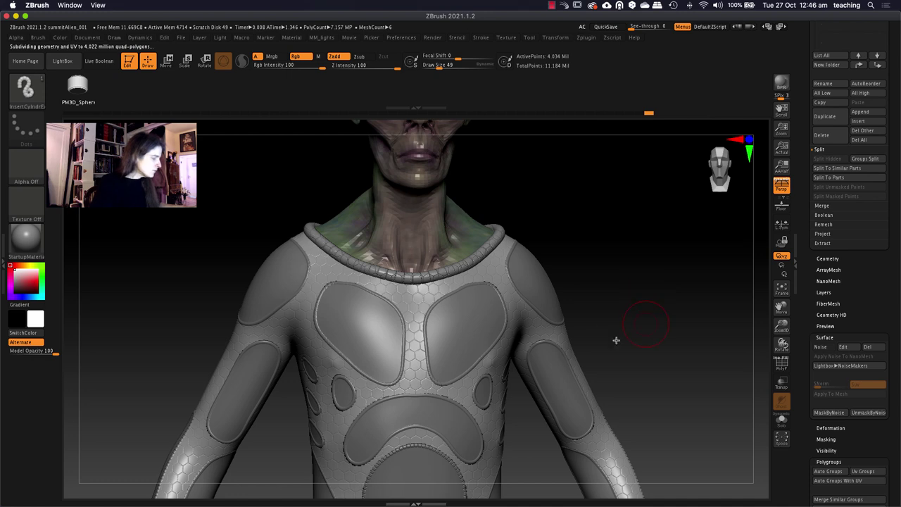
pyautogui.keyDown('alt'); pyautogui.moveTo(608, 319); pyautogui.dragTo(601, 308); pyautogui.keyUp('alt')
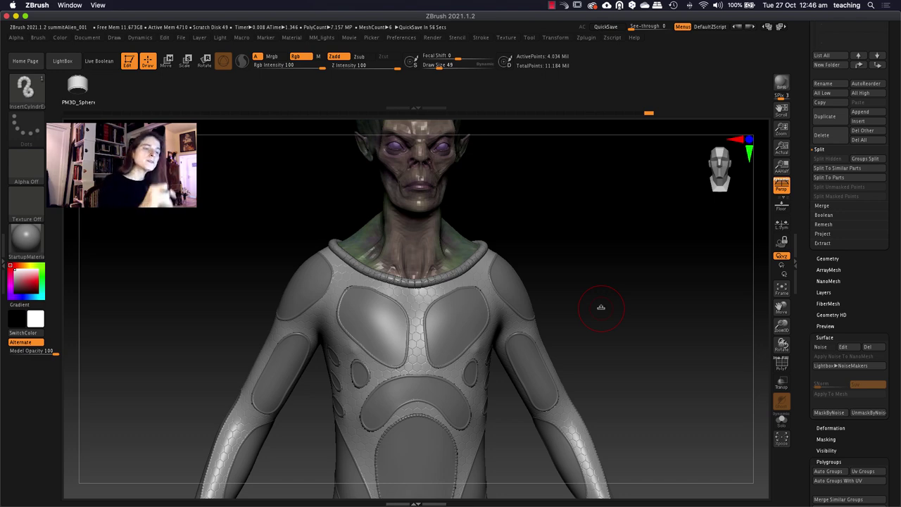
# Switch to the posed alienztooleditswithcostume_015 tool and examine its costume panels, border trims and neckline up close
pyautogui.scroll(5, 823, 246)
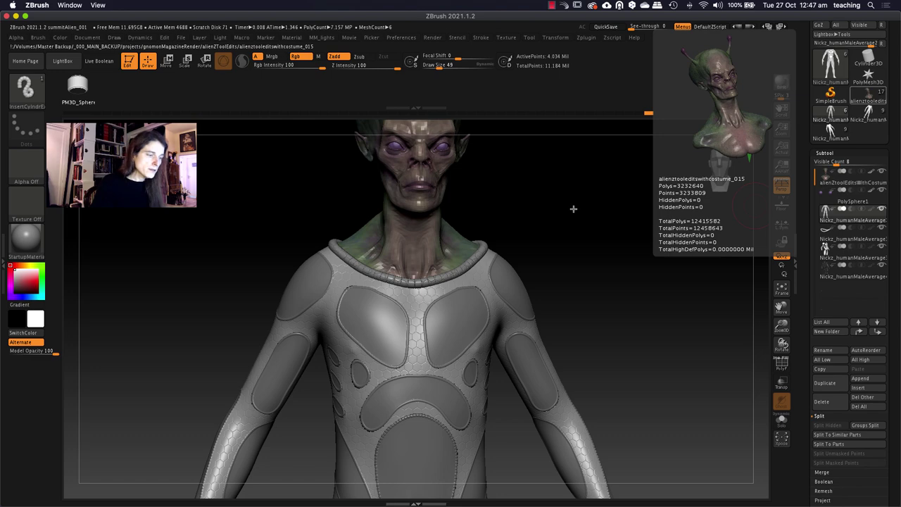
pyautogui.click(860, 99)
pyautogui.press('f')
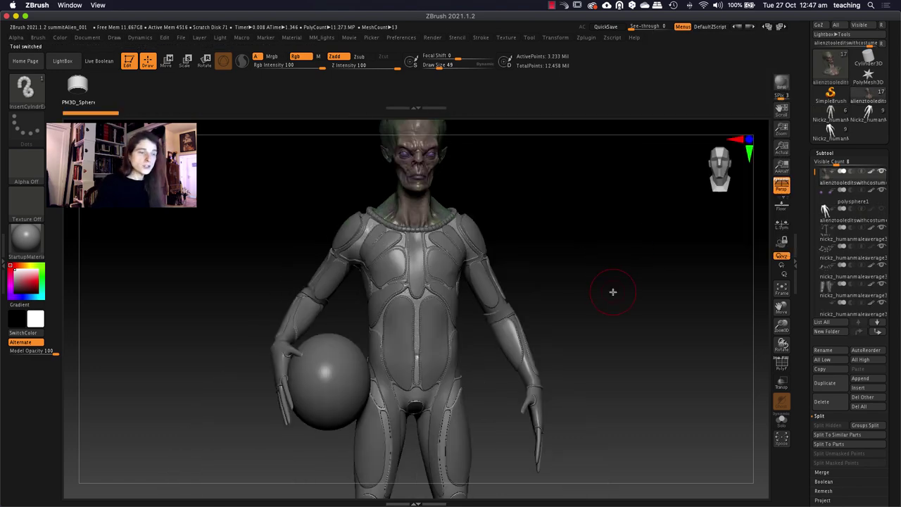
pyautogui.moveTo(613, 288); pyautogui.dragTo(567, 253)
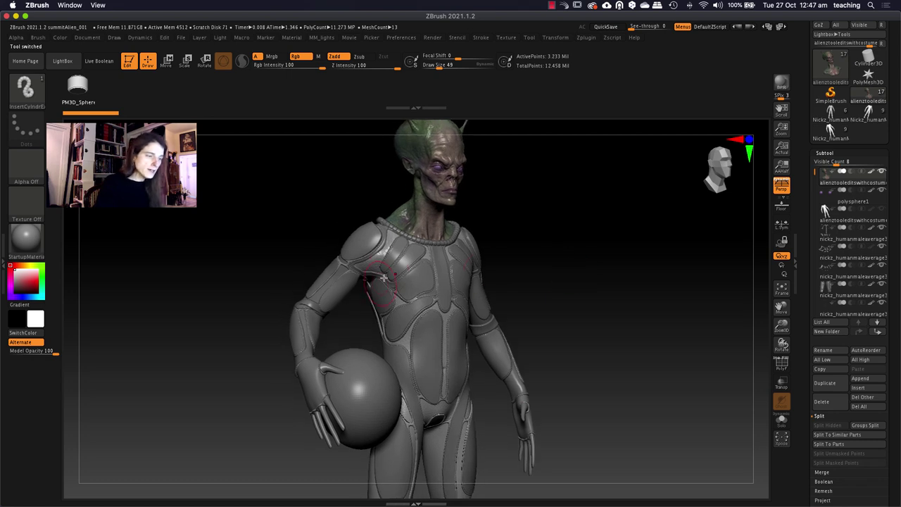
pyautogui.keyDown('ctrl'); pyautogui.moveTo(411, 269); pyautogui.dragTo(309, 301, button='right'); pyautogui.keyUp('ctrl')
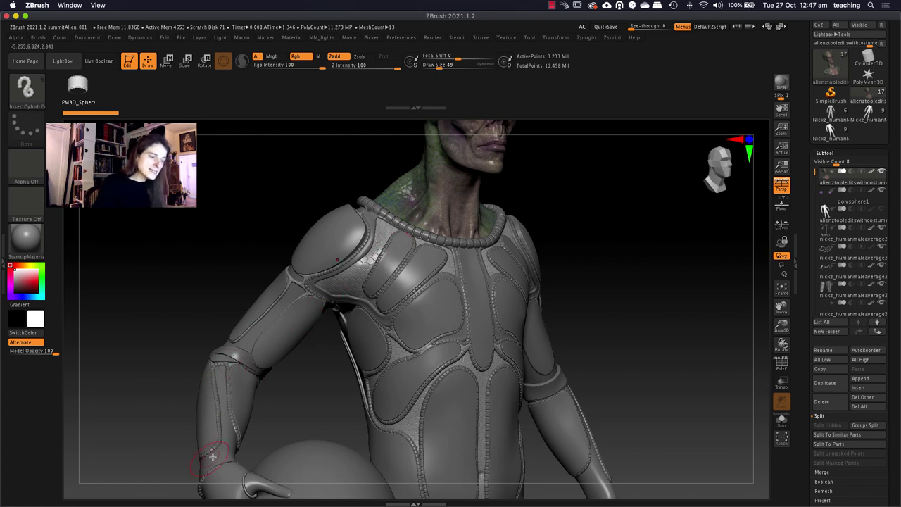